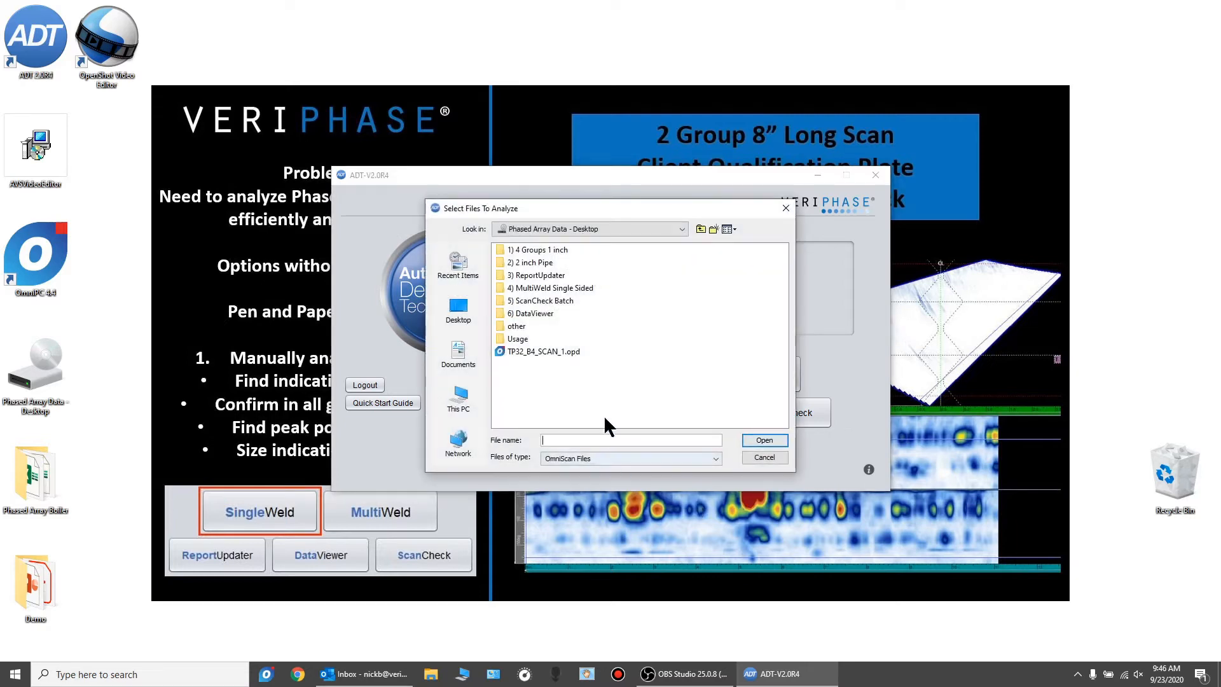
Load the TP32_B4_SCAN_1.opd file and start its analysis from the Analysis Setup dialog
left_click(546, 351)
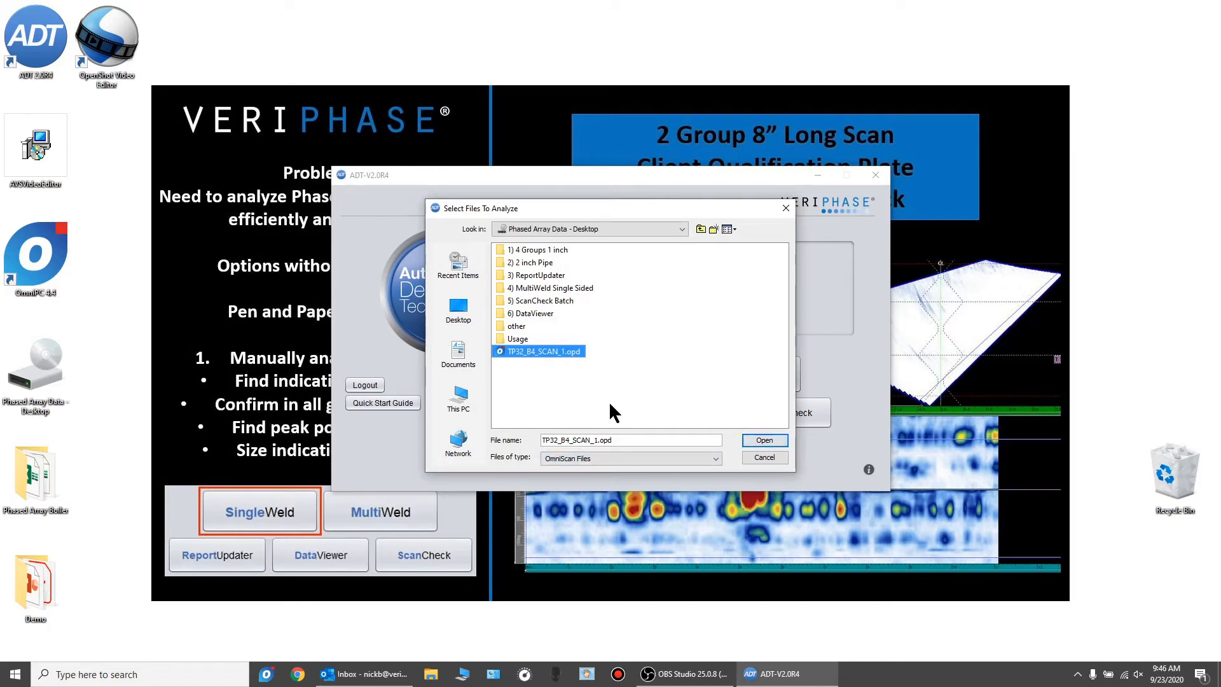
left_click(754, 441)
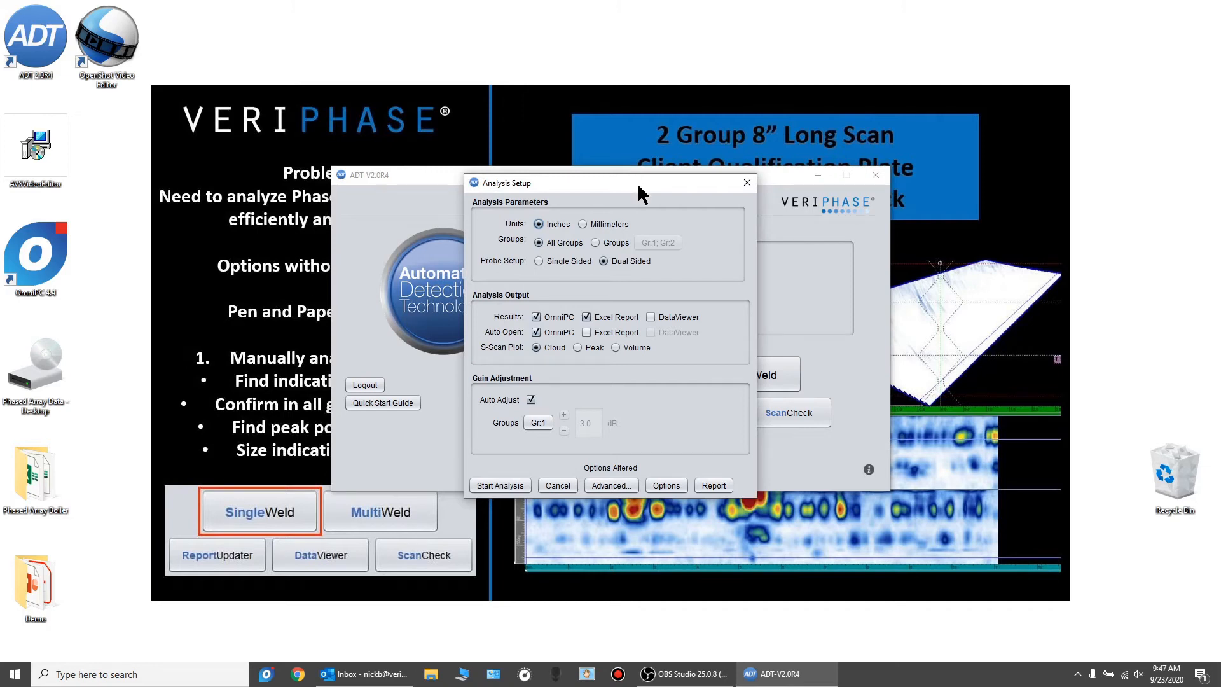
left_click_drag(637, 182, 693, 138)
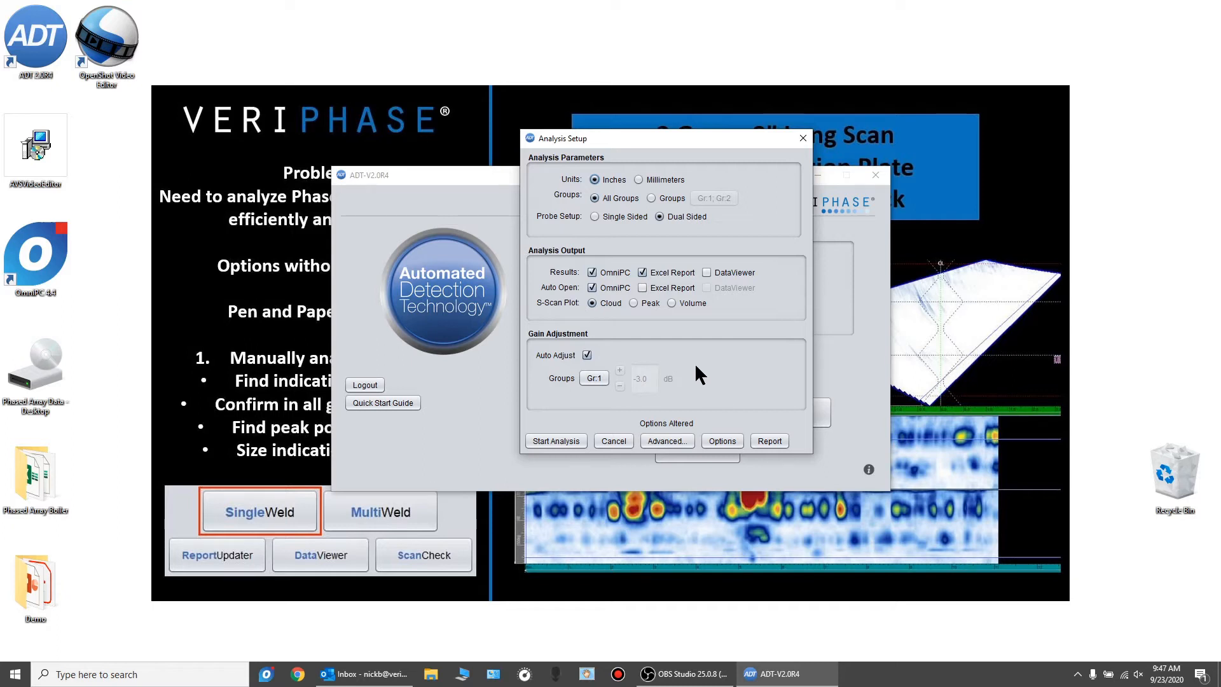
left_click(656, 270)
left_click(562, 439)
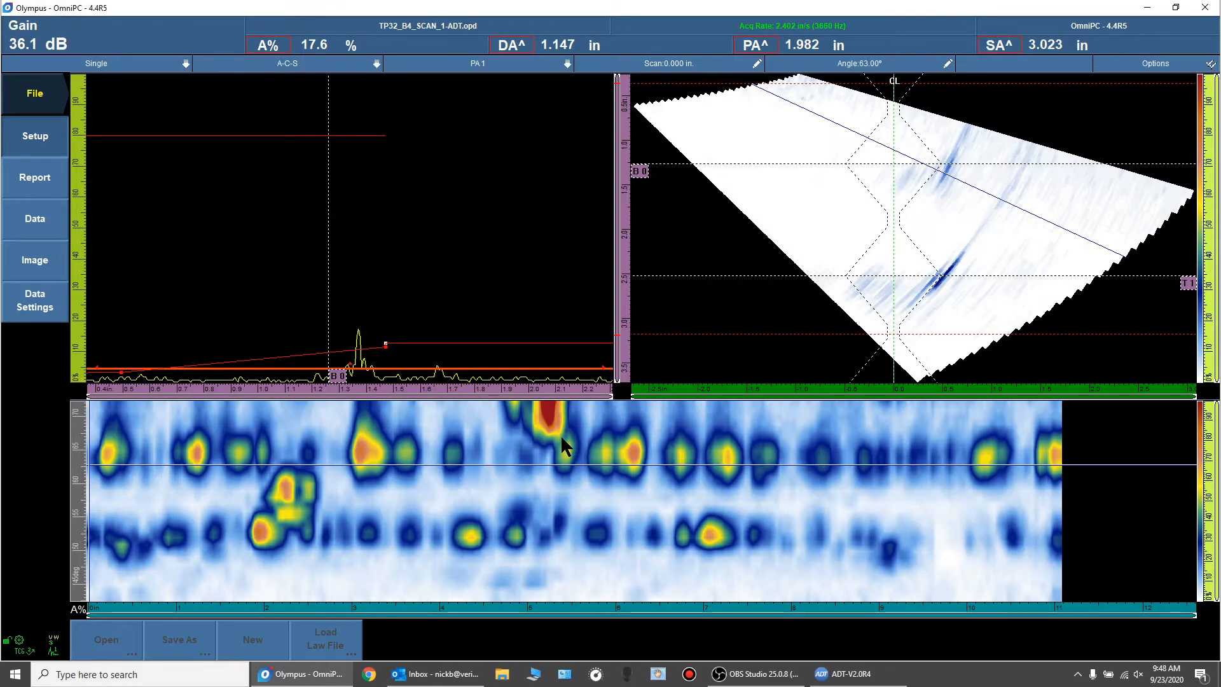
Display both phased array groups together in Multiple mode with the A-C-S (PA) layout, and move the angle cursor to 61°
left_click(1175, 68)
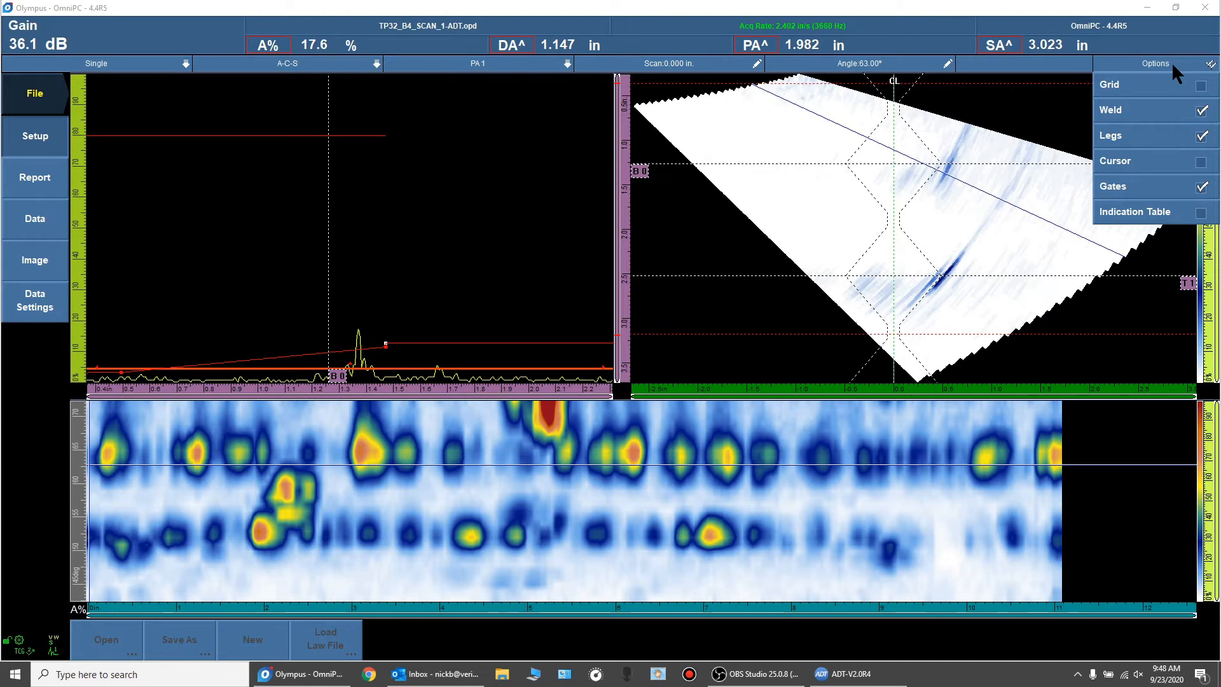
left_click(452, 364)
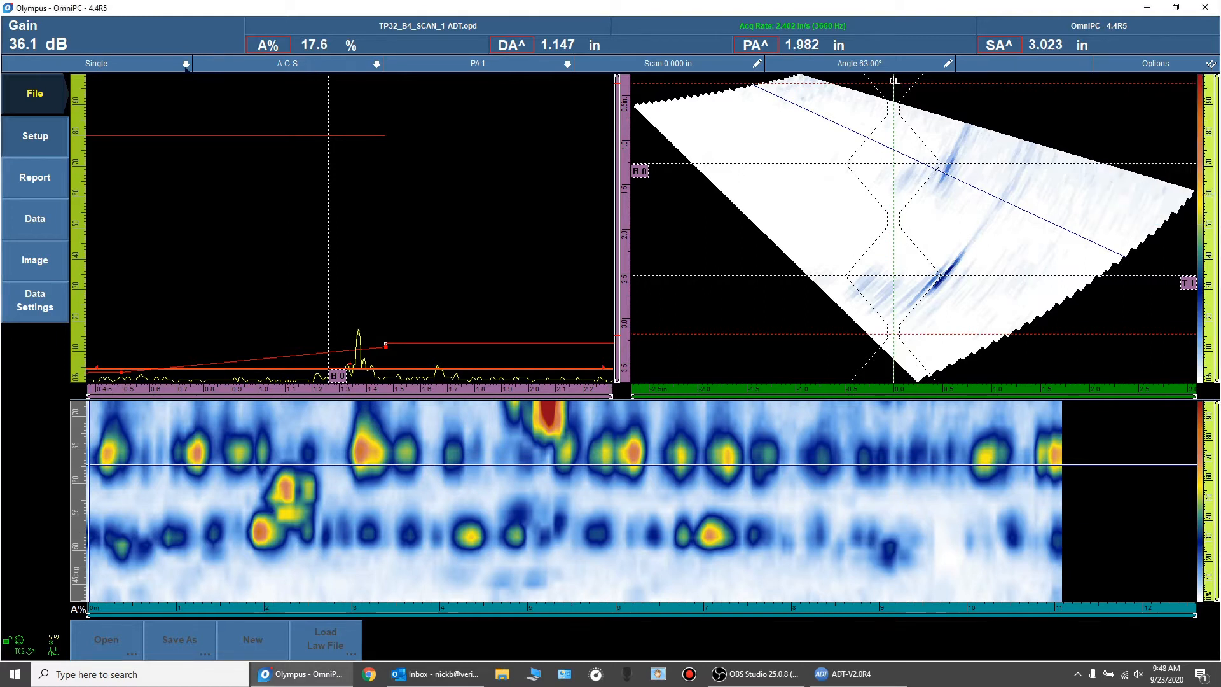
left_click(149, 63)
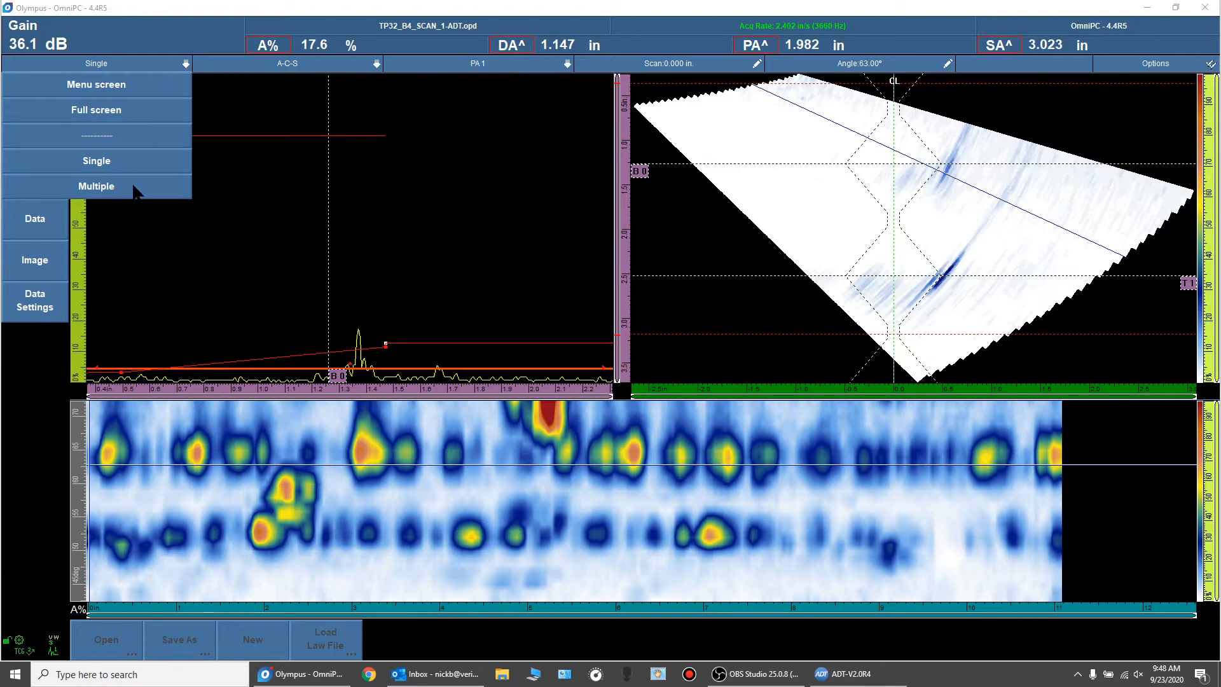
left_click(96, 185)
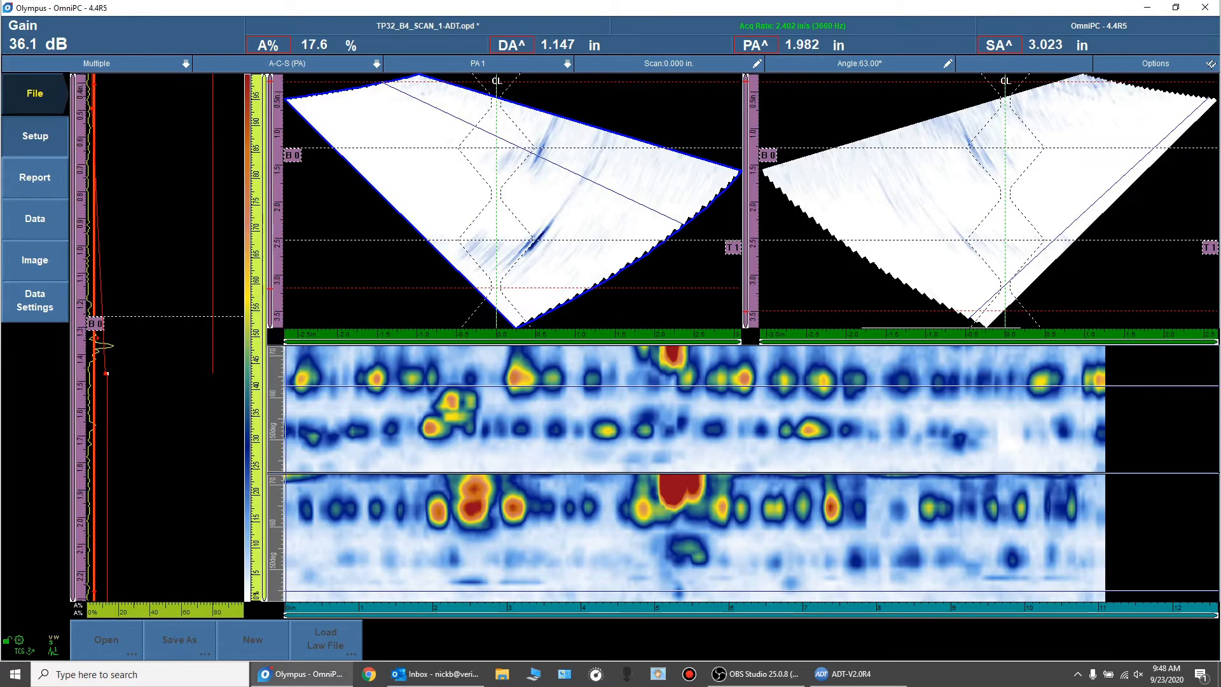
mouse_move(536, 389)
left_mouse_down()
mouse_move(542, 436)
mouse_move(533, 396)
left_mouse_up()
left_click(288, 63)
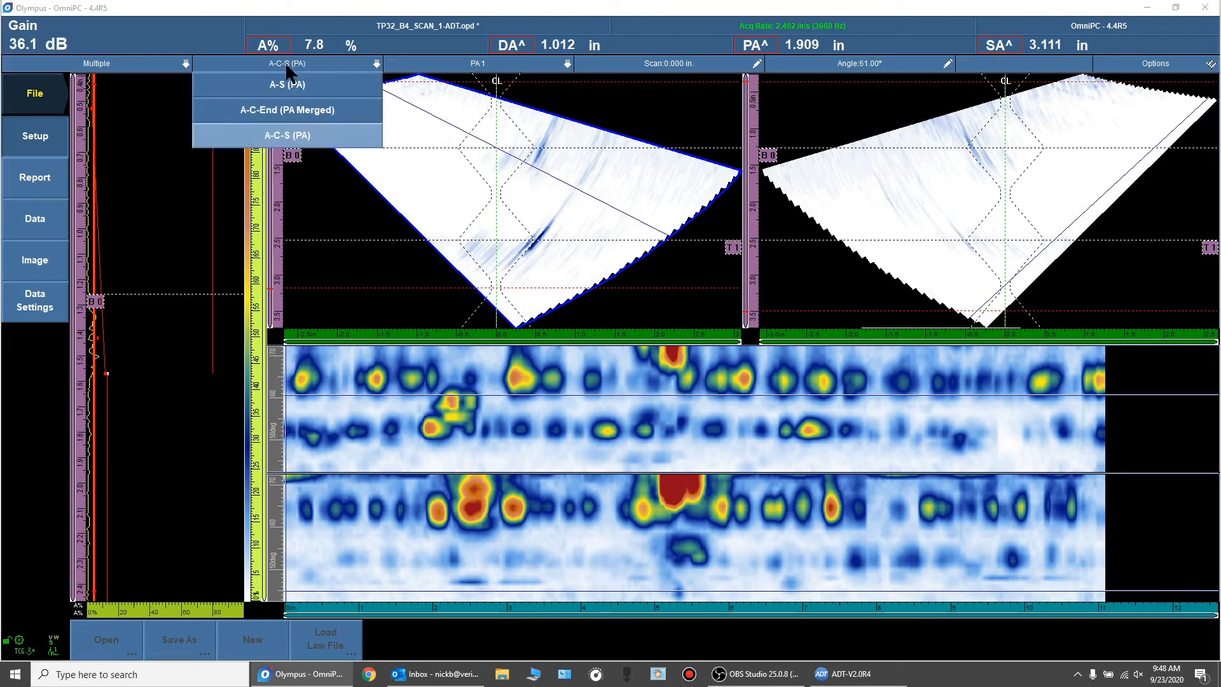
left_click(300, 131)
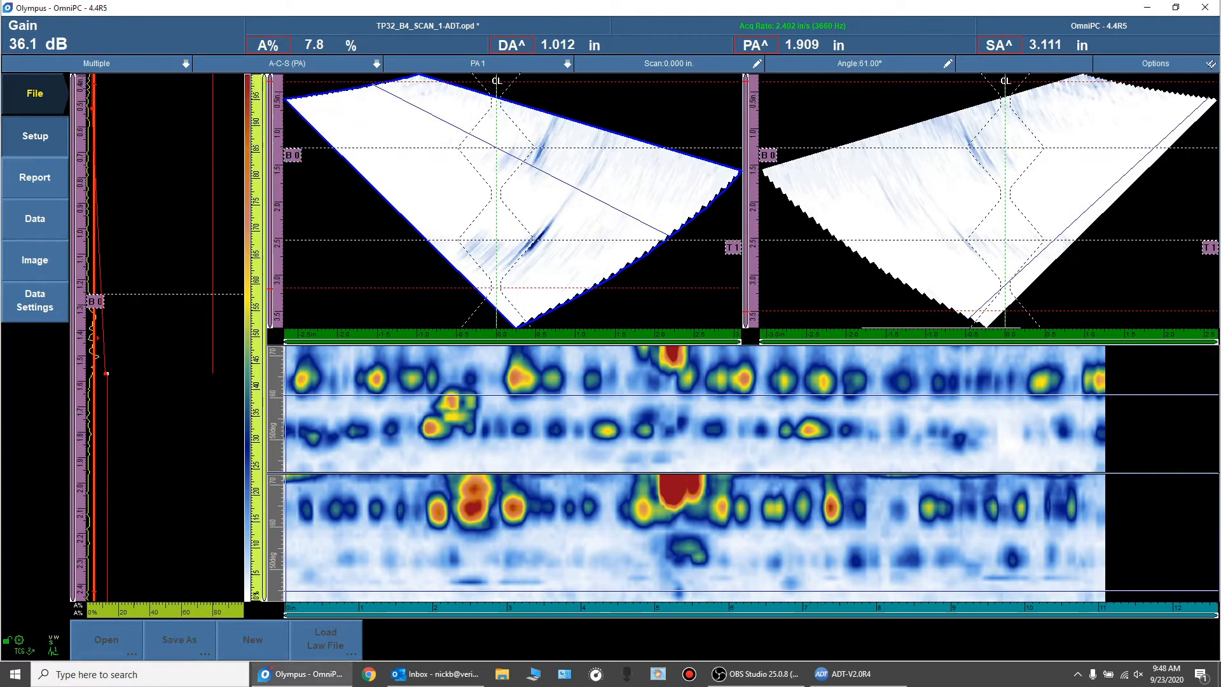
Return to Single group display and apply the A-B-C-S layout
left_click(89, 64)
left_click(125, 155)
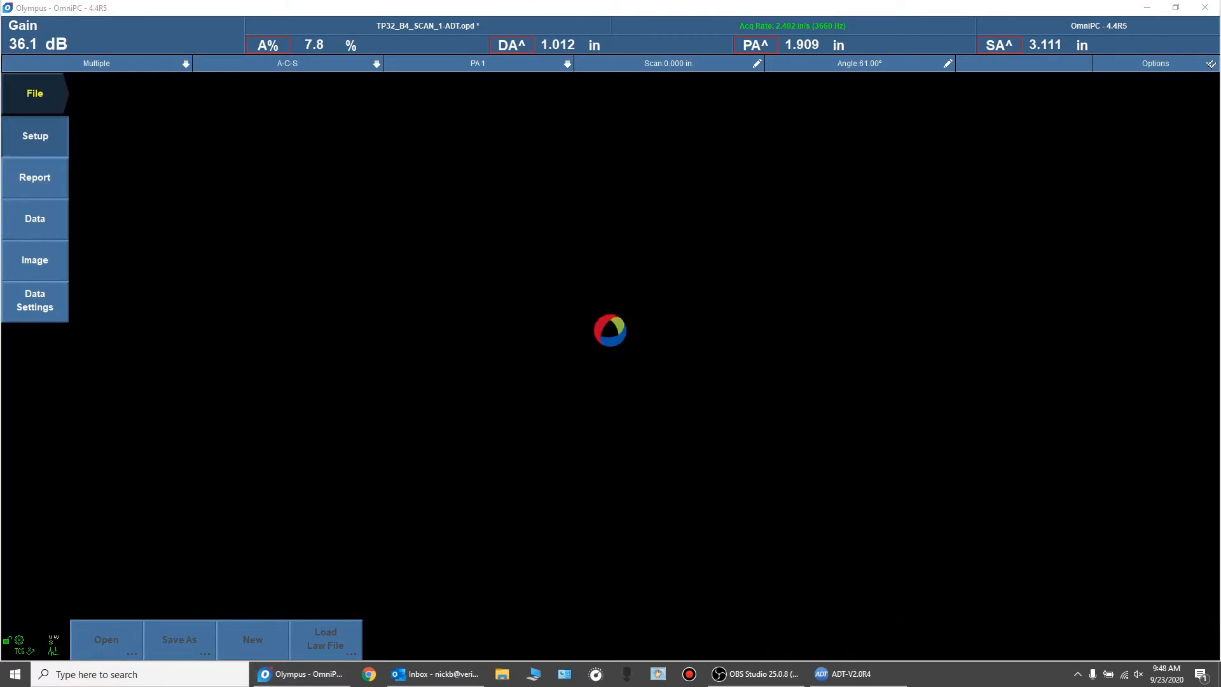
left_click(287, 64)
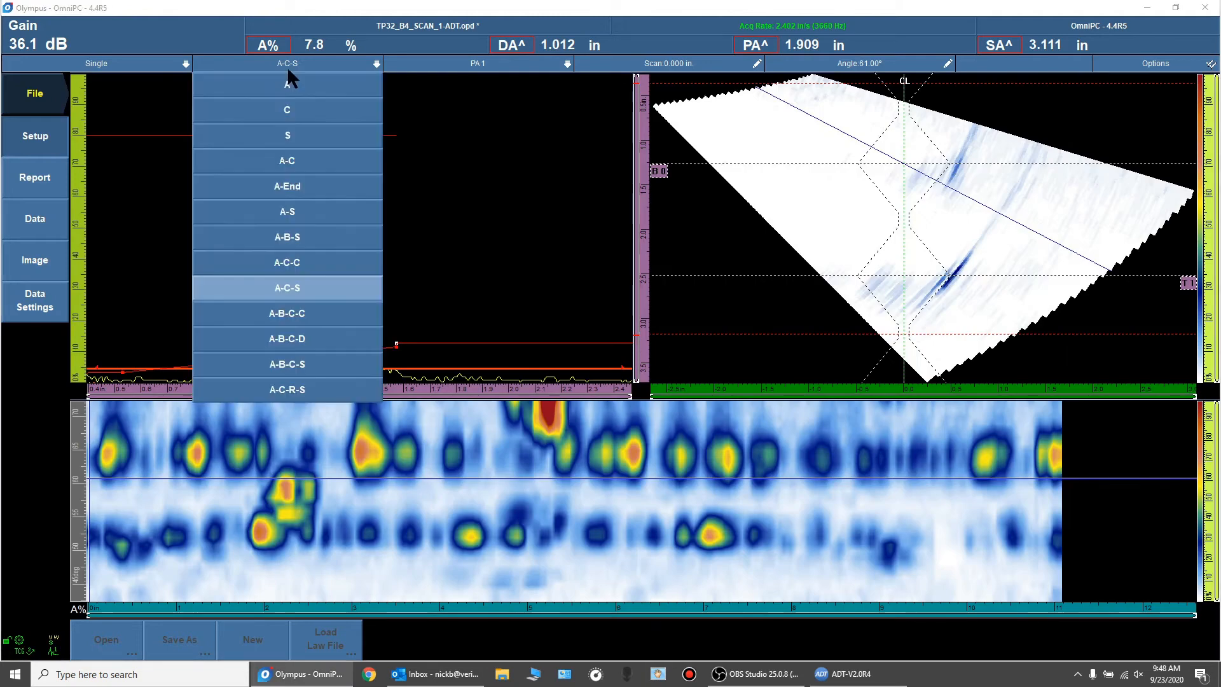
left_click(304, 366)
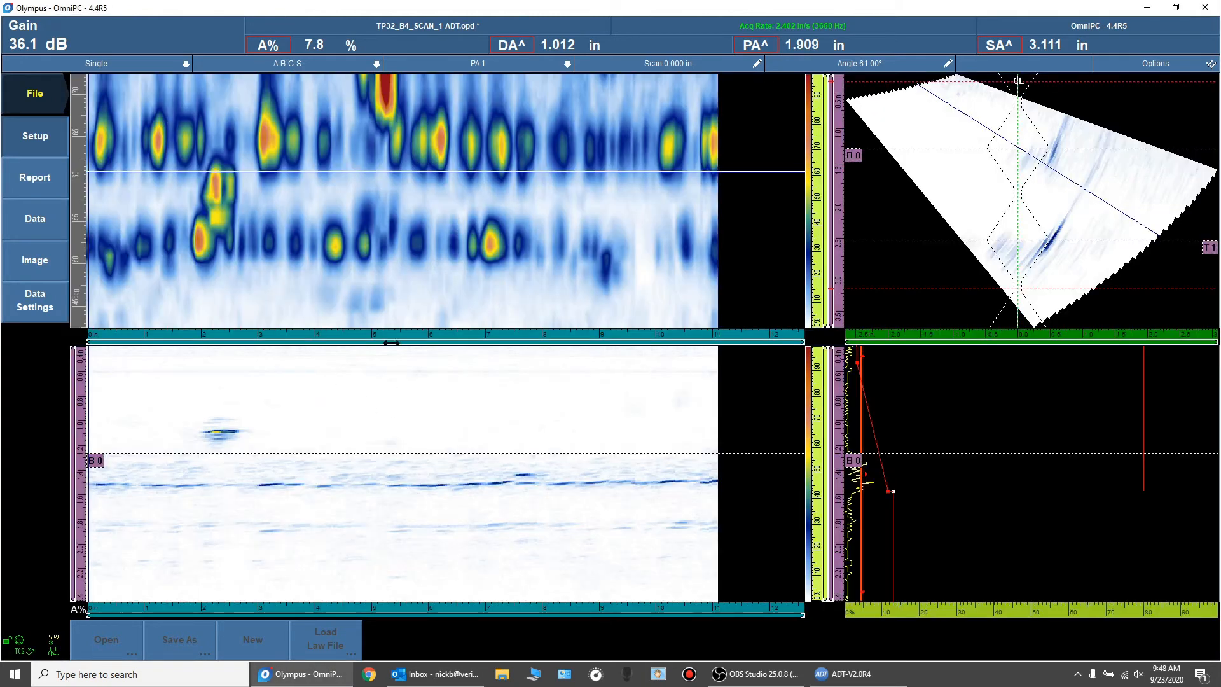
Inspect group PA 1 with the angle cursor at 53° and group PA 2 with it at 54°
left_click_drag(390, 172, 405, 247)
left_click(421, 63)
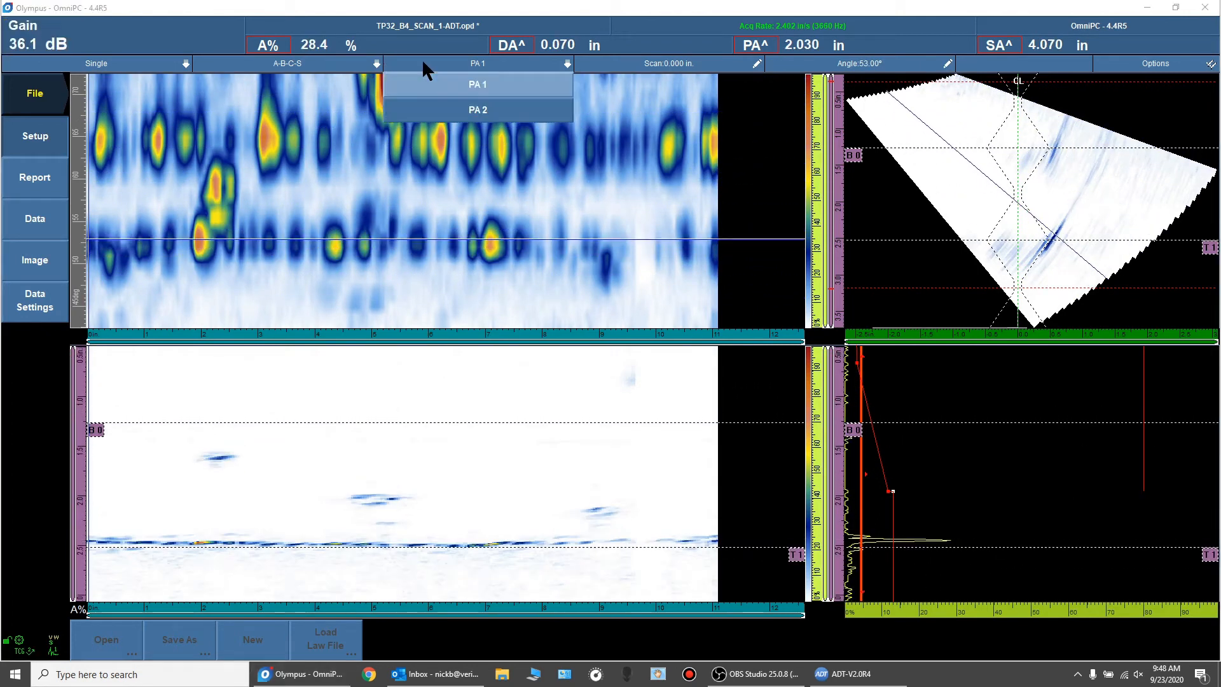
left_click(430, 114)
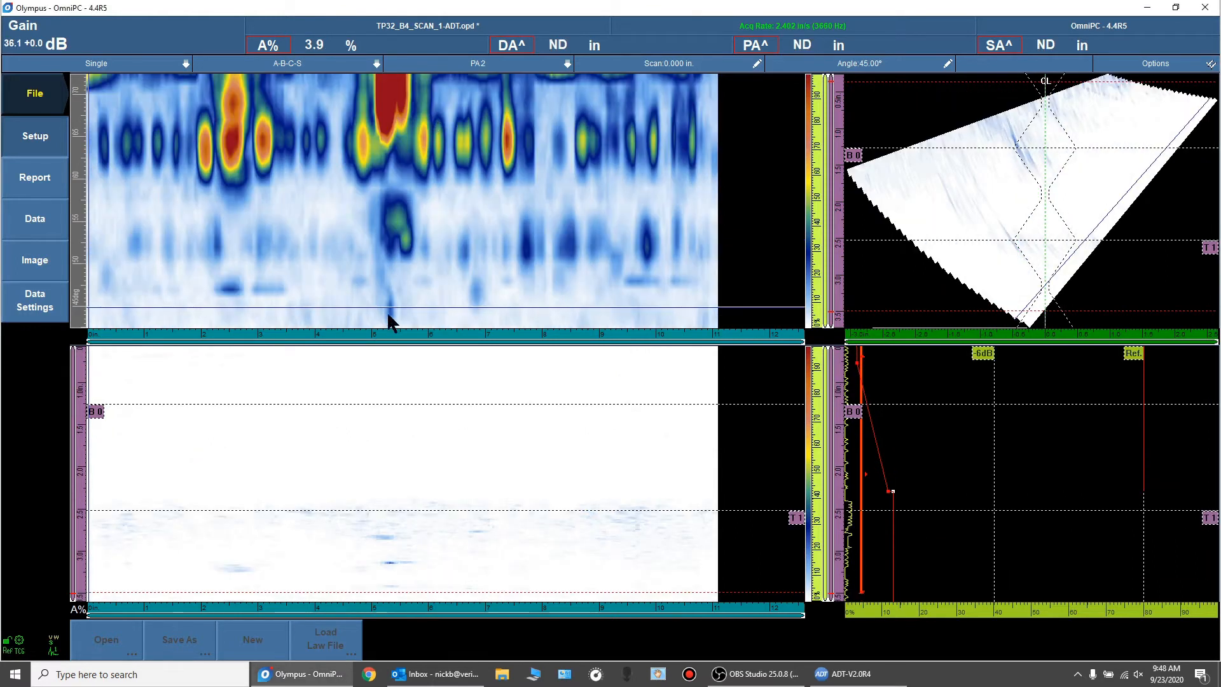
left_click_drag(386, 305, 419, 226)
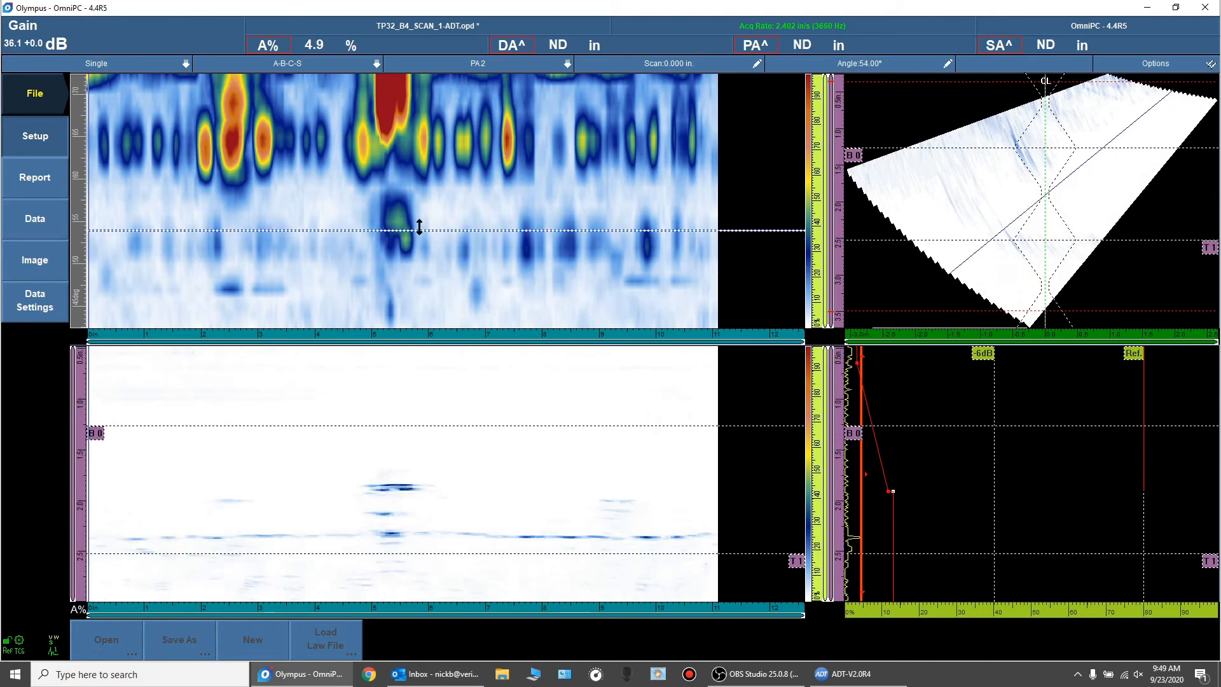
Place the data cursors on the strongest PA 2 indication, at scan 5.276 in and angle 67°
left_click(395, 103)
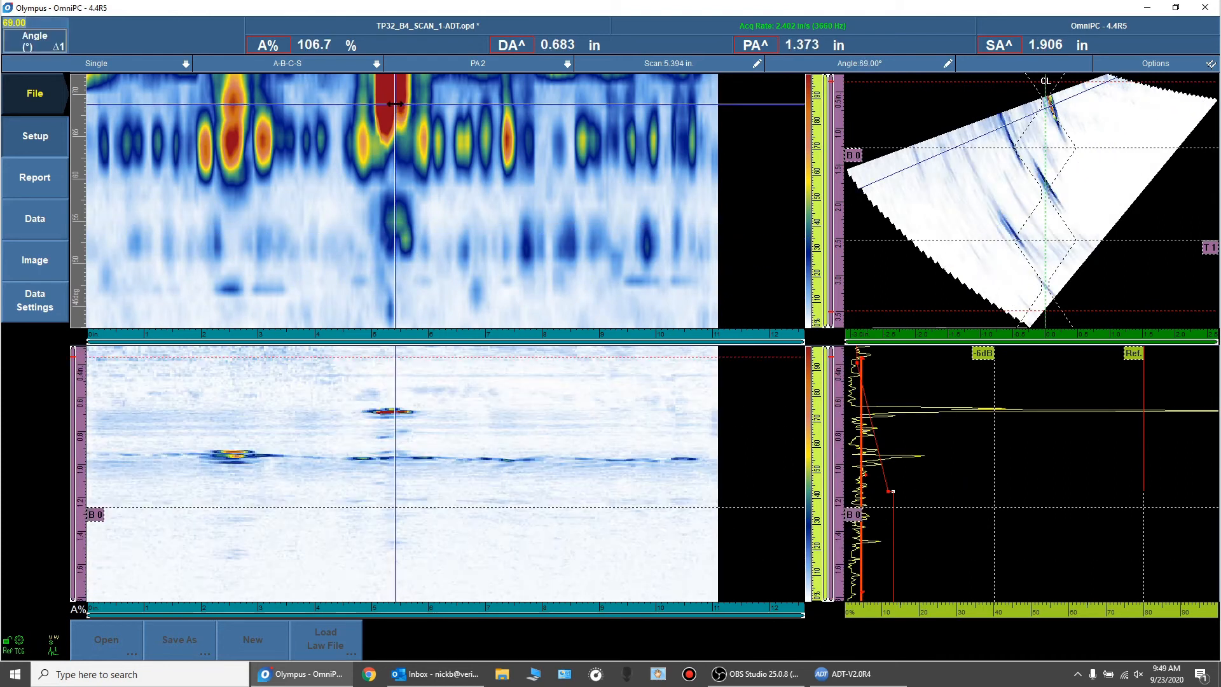
left_click(387, 374)
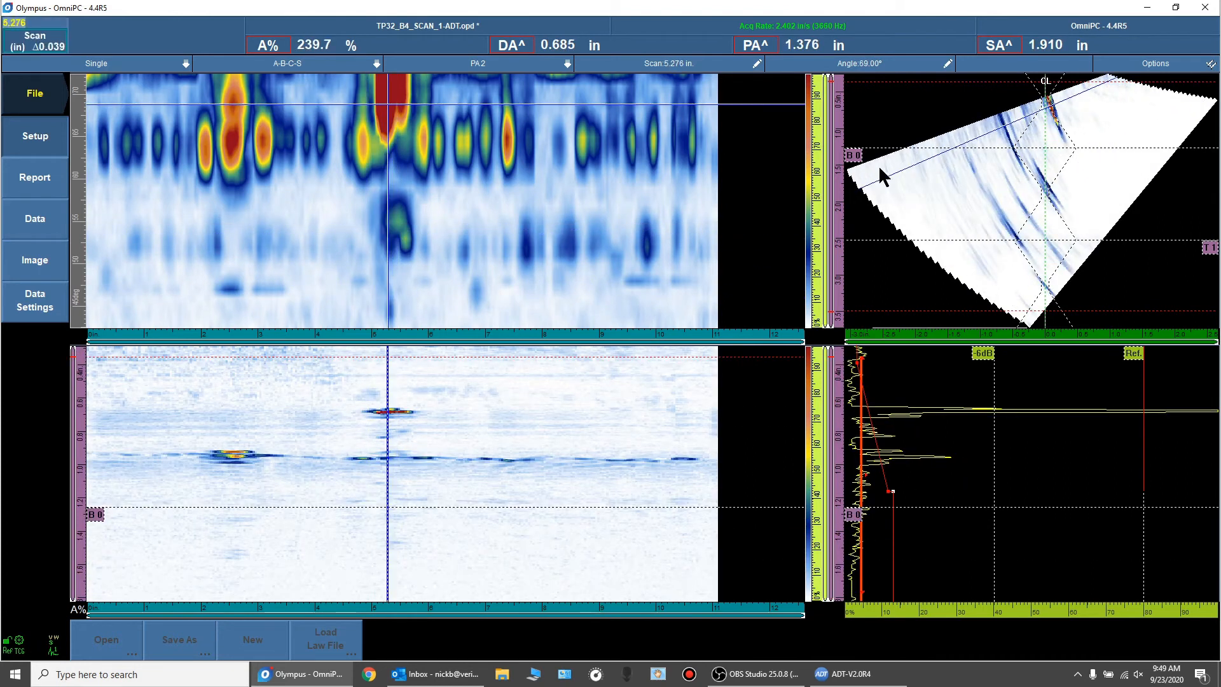
left_click_drag(887, 176, 871, 194)
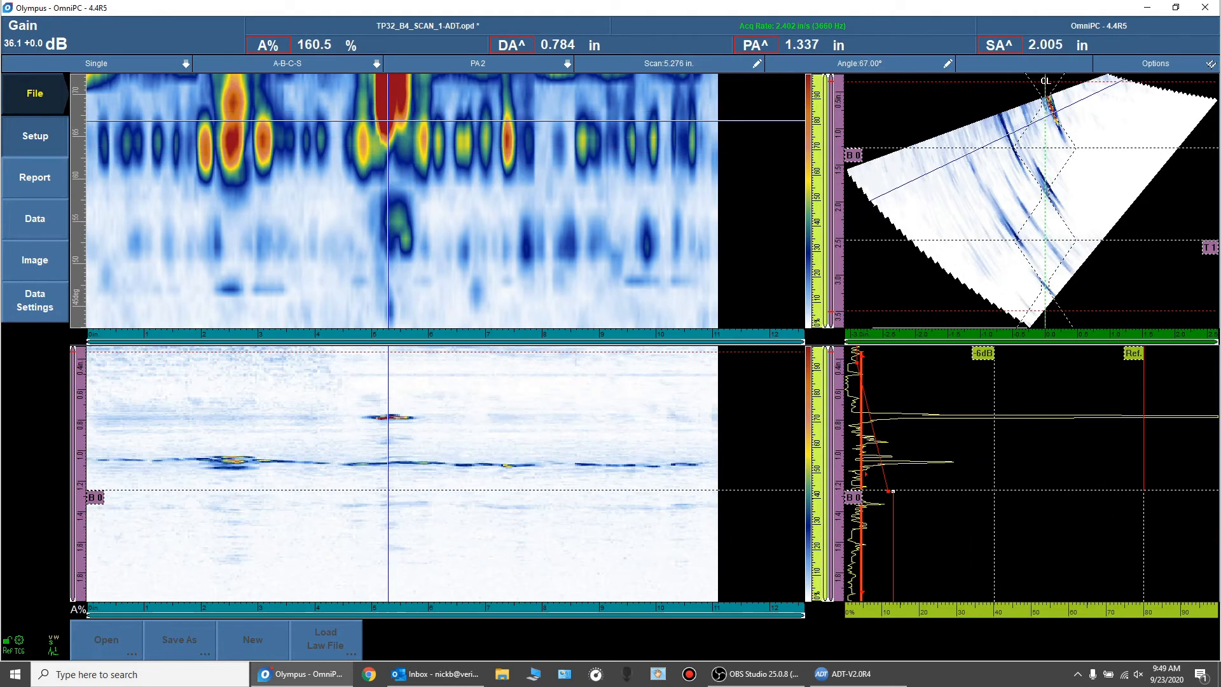
Place the reference cursor in the S-scan, adjust the measure cursor to 1.112 in depth, and move the angle cursor to 52°
right_click(1093, 200)
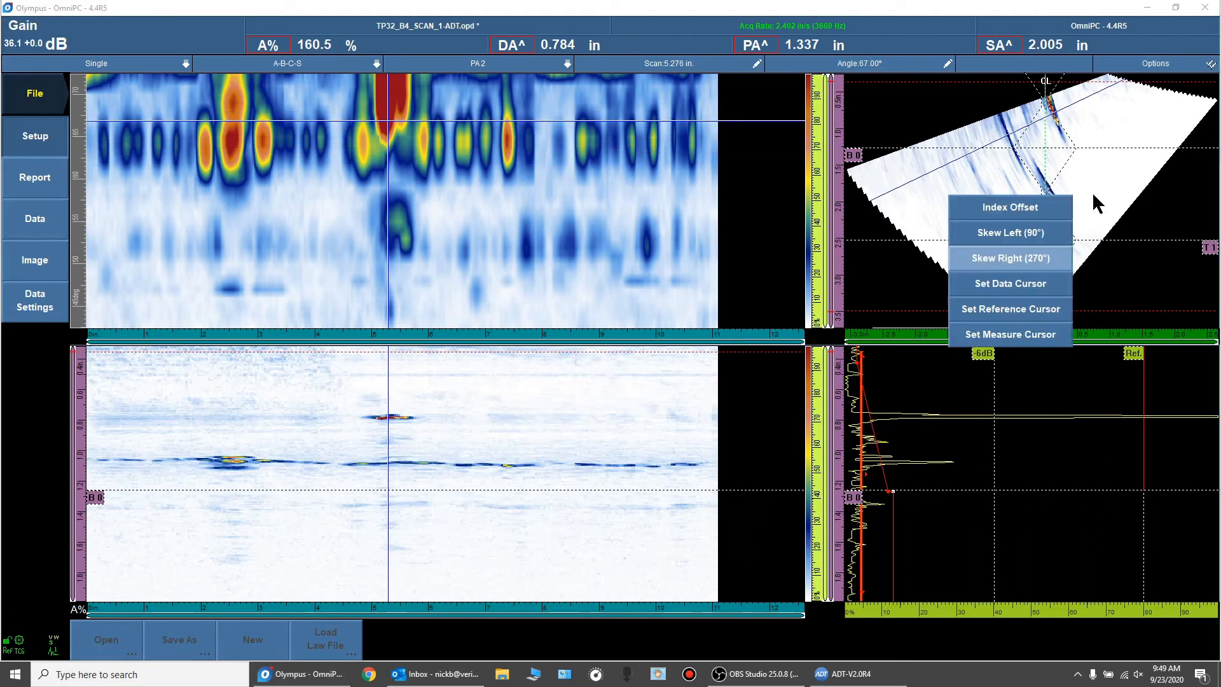
left_click(1055, 309)
left_click_drag(1067, 242, 1055, 135)
mouse_move(944, 166)
left_mouse_down()
mouse_move(969, 188)
mouse_move(948, 161)
left_mouse_up()
left_click_drag(1013, 135, 1013, 137)
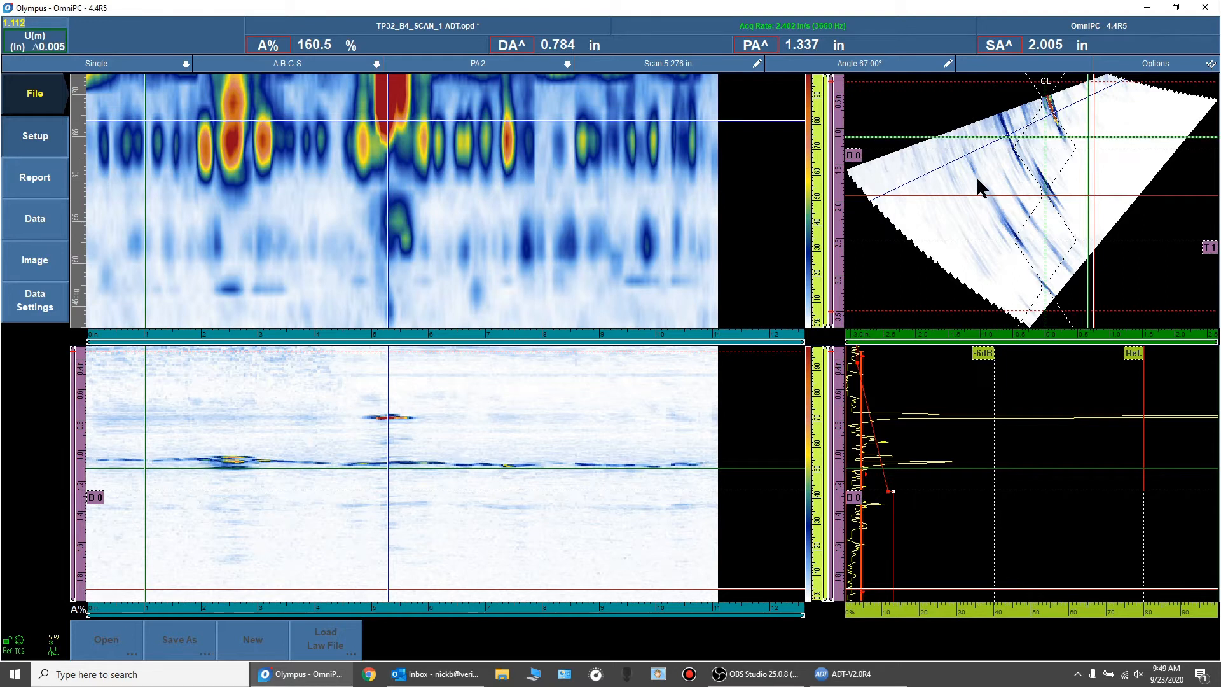
left_click_drag(731, 120, 731, 247)
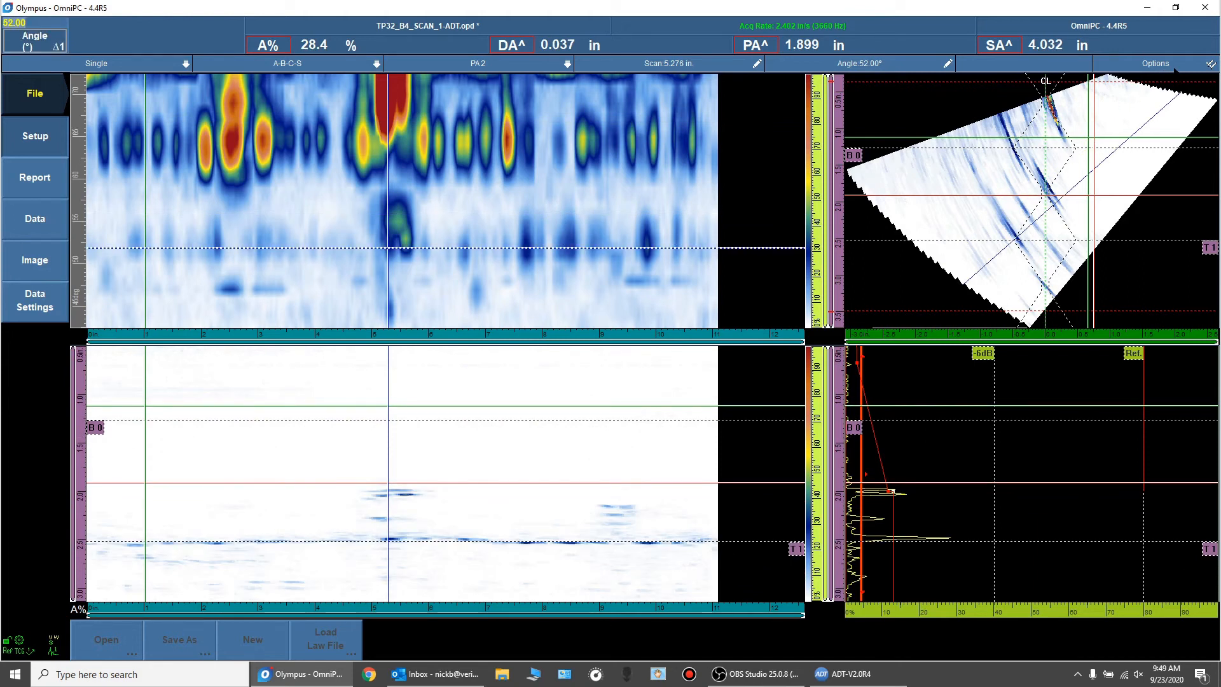
Switch back to group PA 1 and show the indication table
left_click(536, 66)
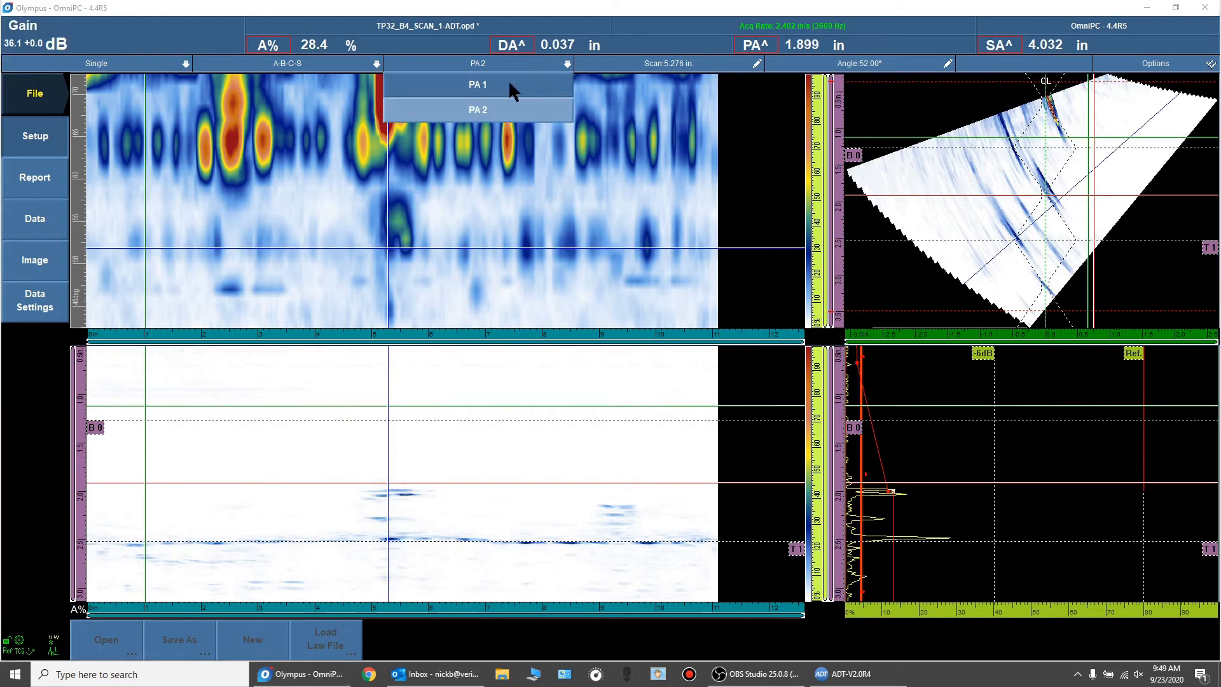
left_click(510, 84)
left_click(1178, 64)
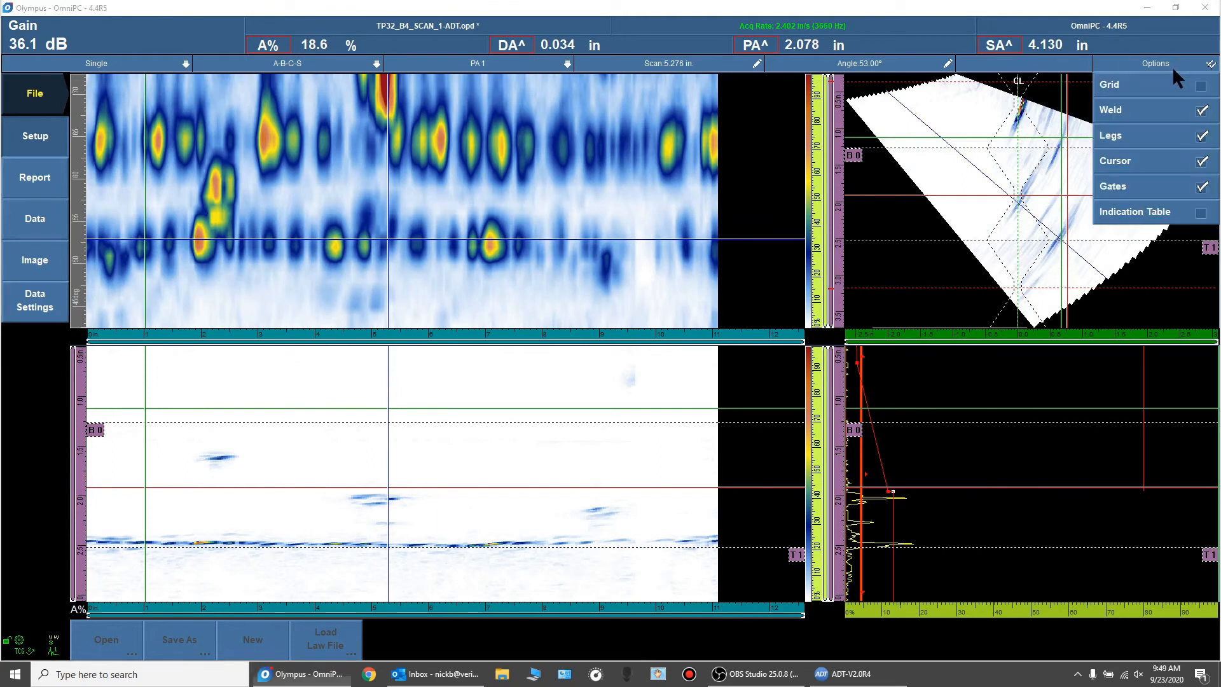
left_click(1193, 214)
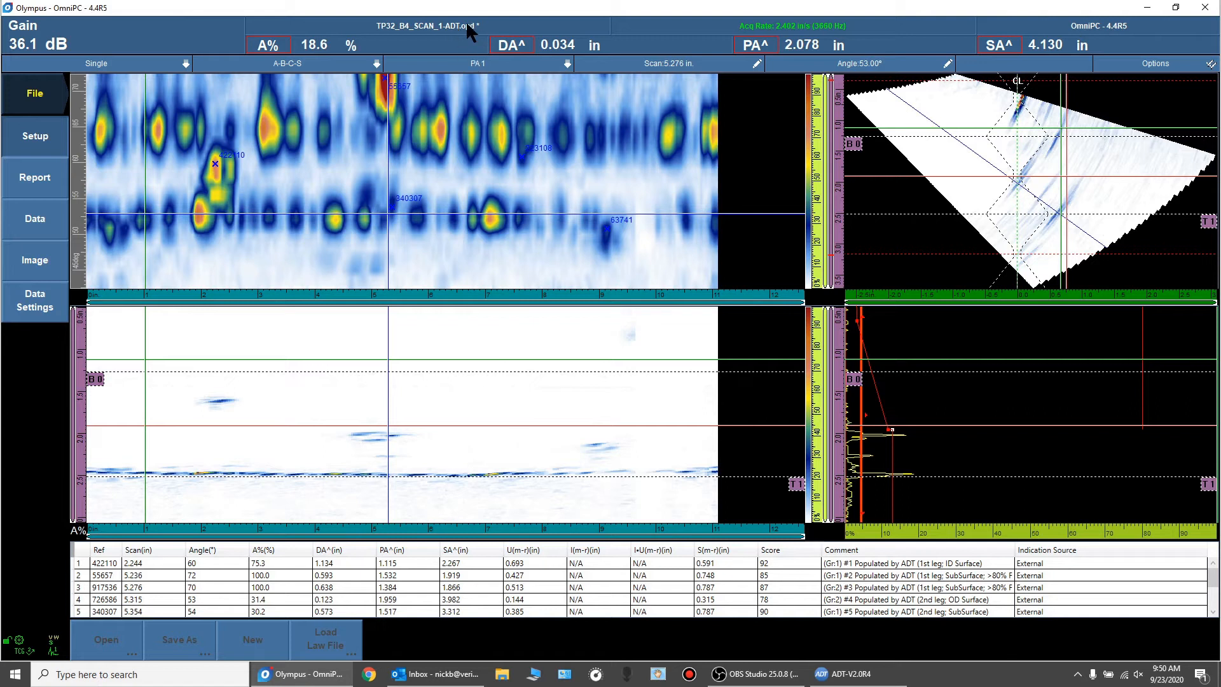
Switch the readings to the U(m-r), I(m-r) and S(m-r) set, and review the first and fourth indications in the table
left_click(1166, 67)
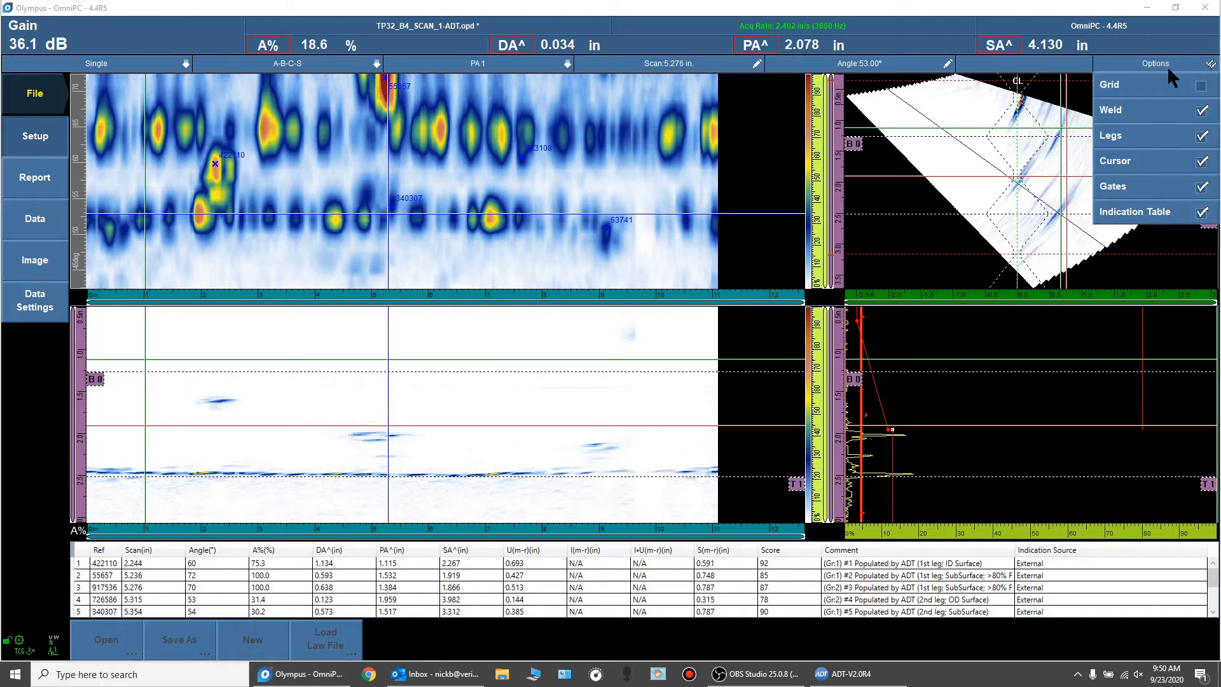
left_click(1154, 35)
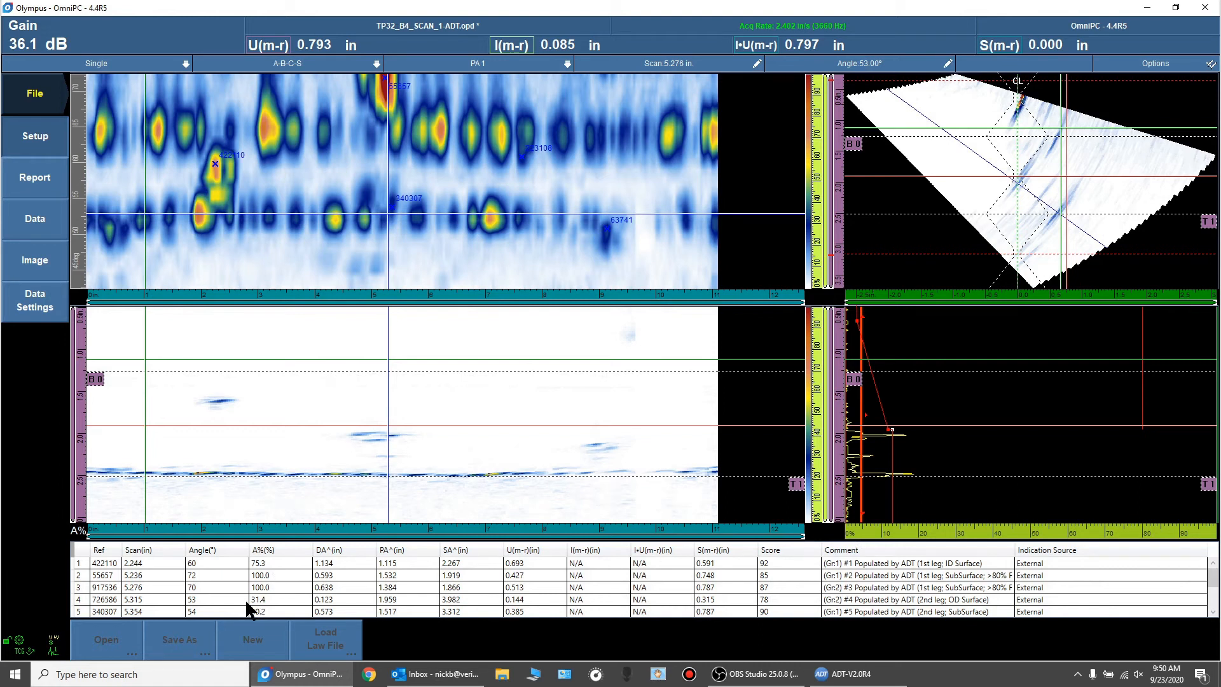
left_click(95, 562)
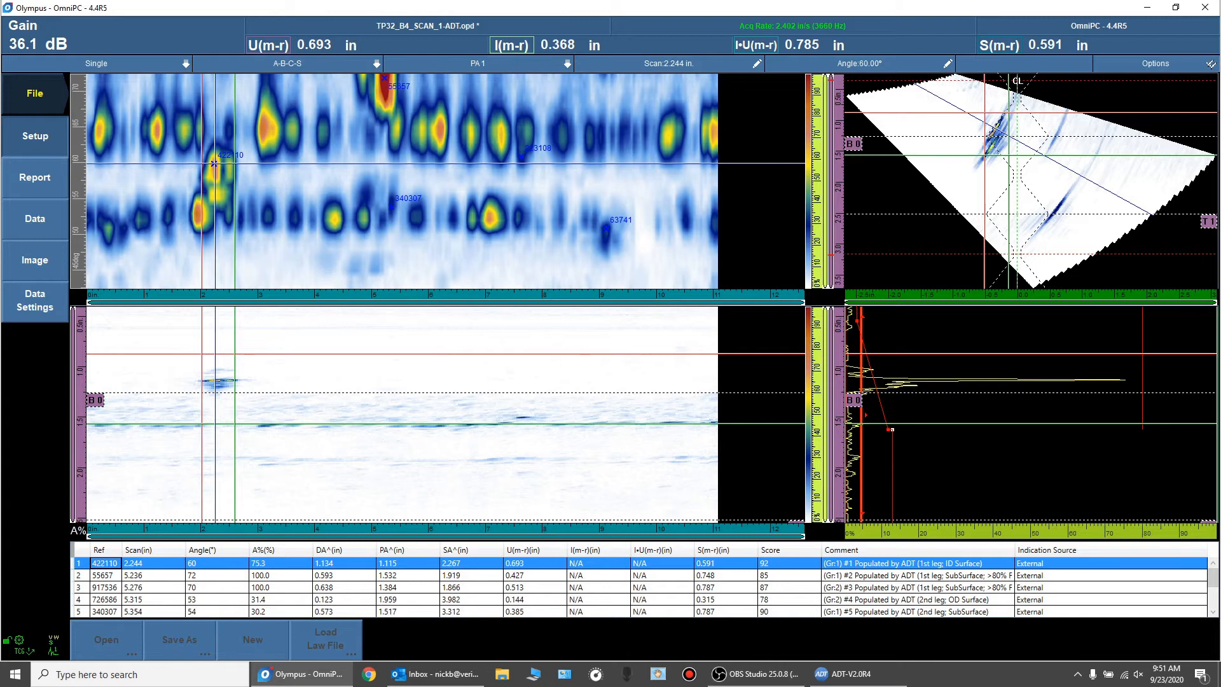
left_click(769, 599)
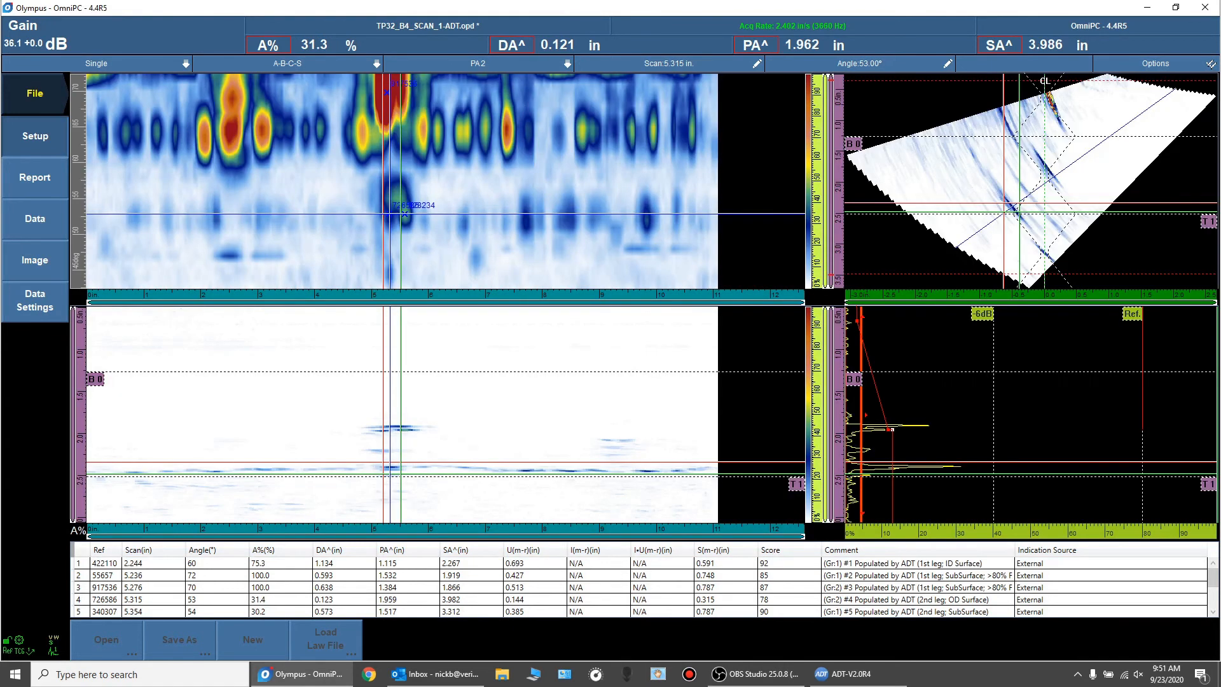
left_click(773, 597)
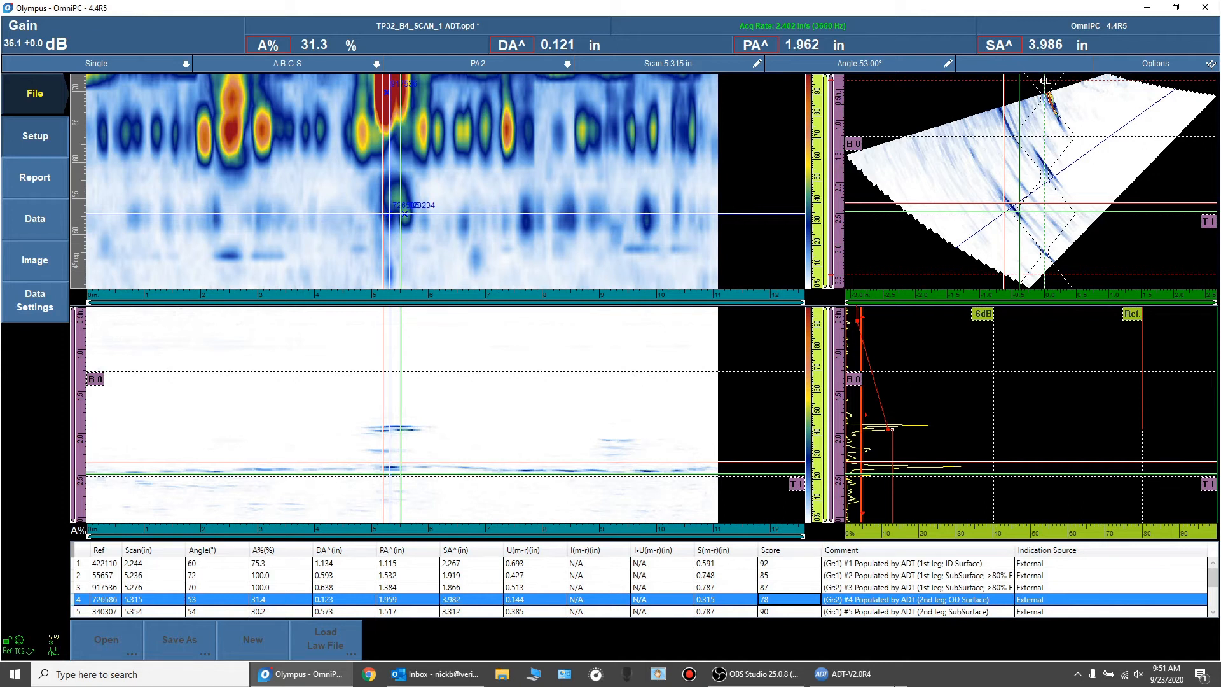
Recall the first indication in the table and switch the readings to A%, DA^, PA^ and SA^
mouse_move(846, 676)
left_click(148, 560)
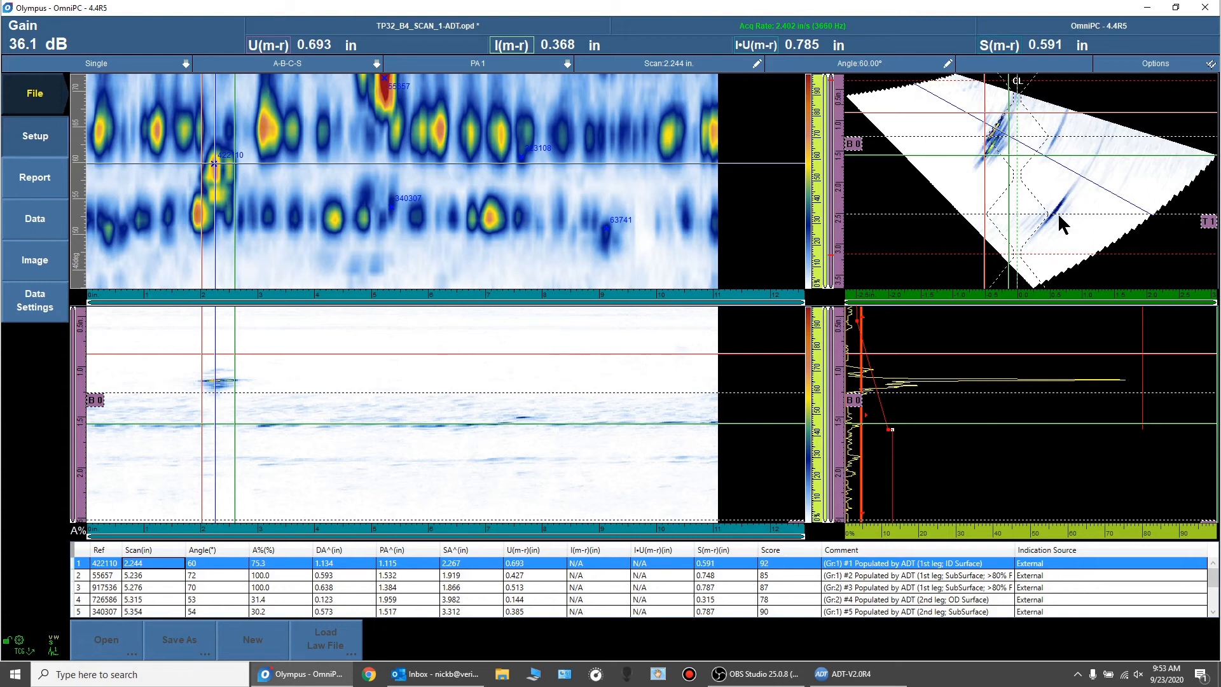
left_click(266, 46)
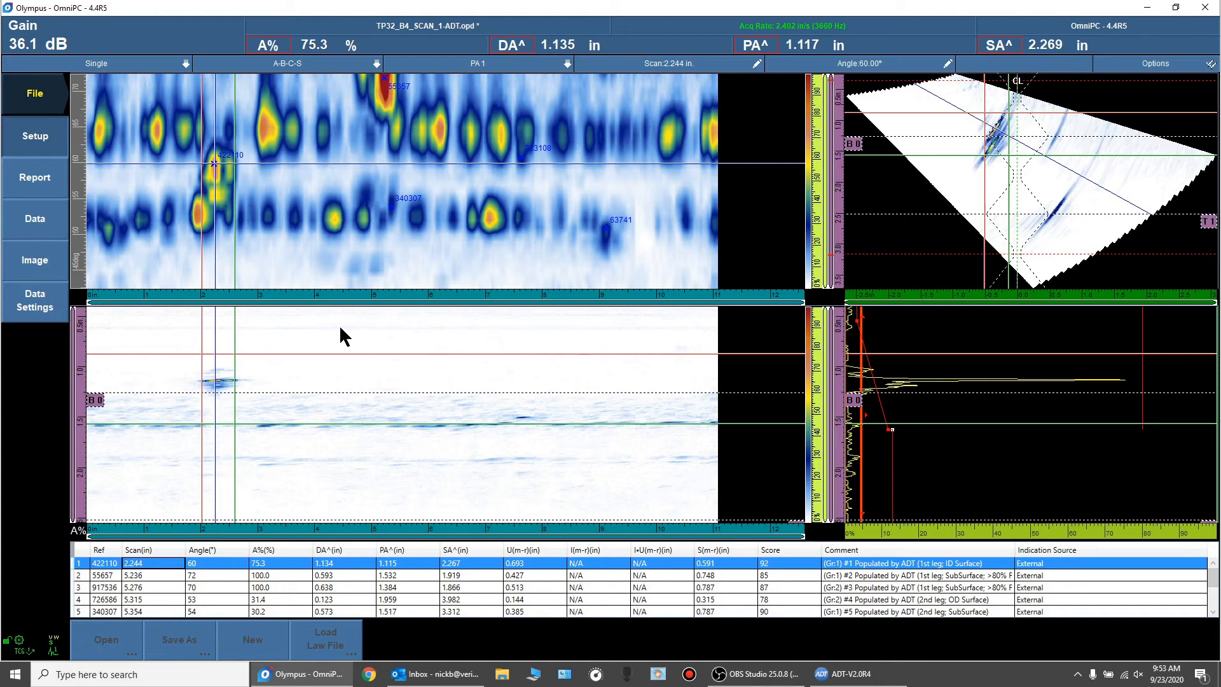
Reposition the S-scan depth cursors around the first indication, placing the reference cursor at 0.910 in, and update its table entry with the existing comment
left_click_drag(928, 155, 950, 115)
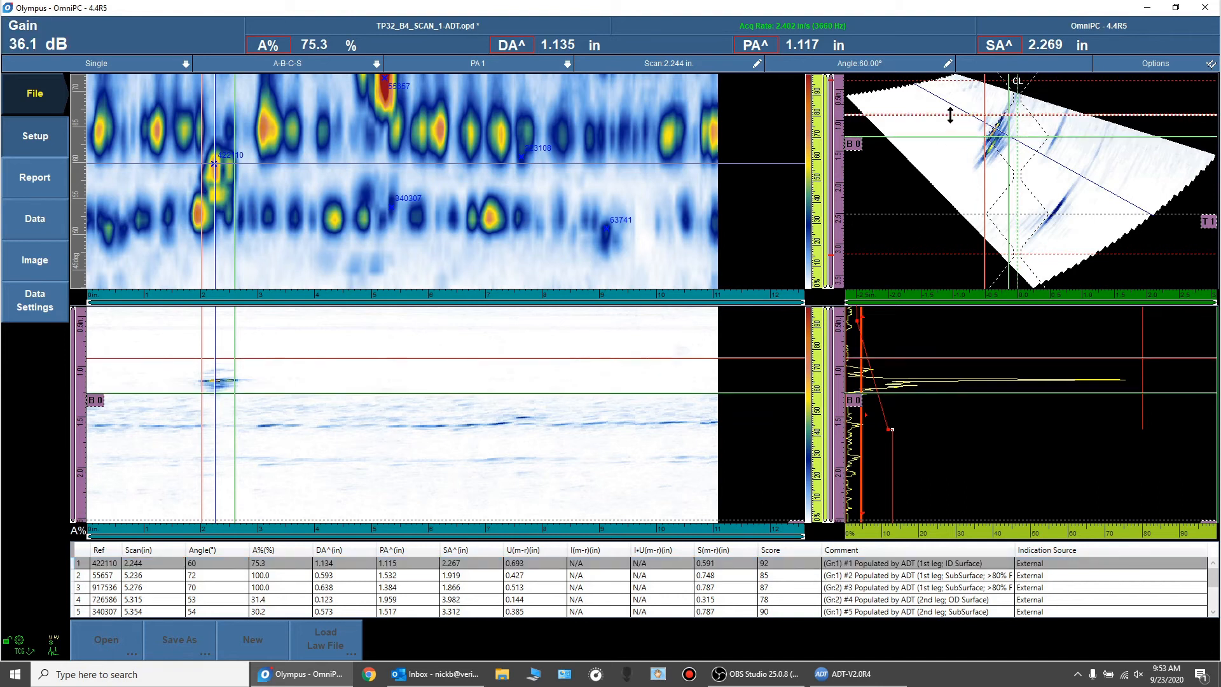
left_click_drag(950, 115, 950, 122)
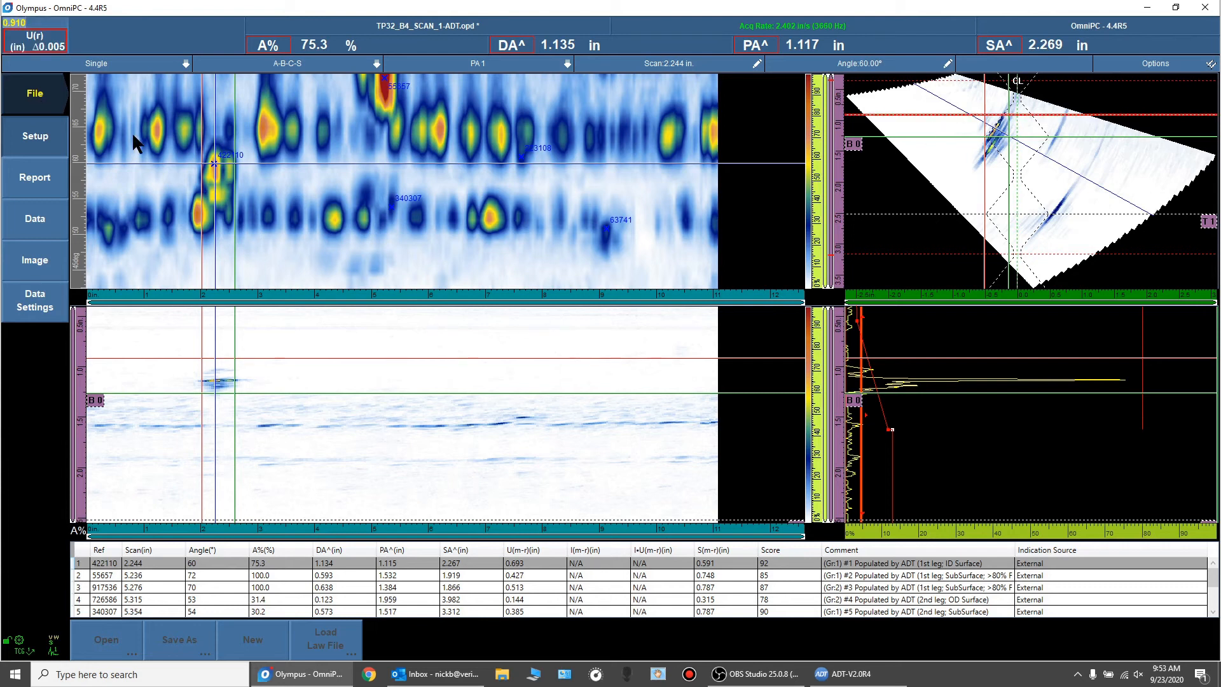
right_click(173, 564)
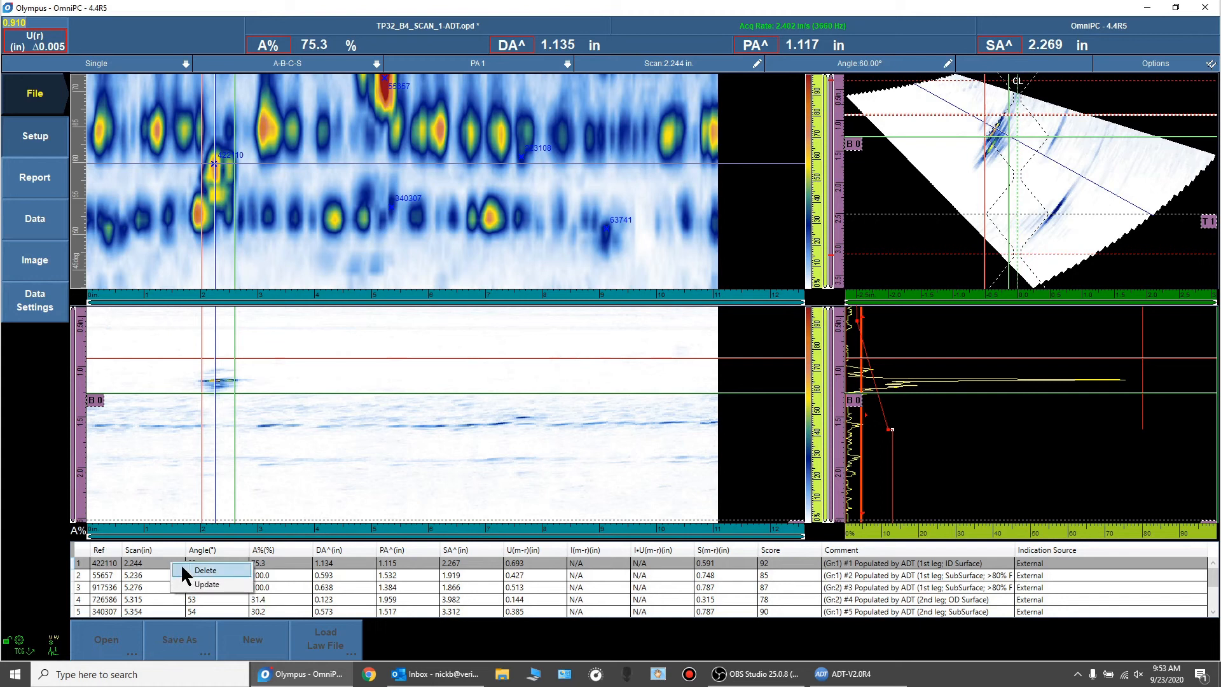
left_click(205, 583)
left_click(209, 60)
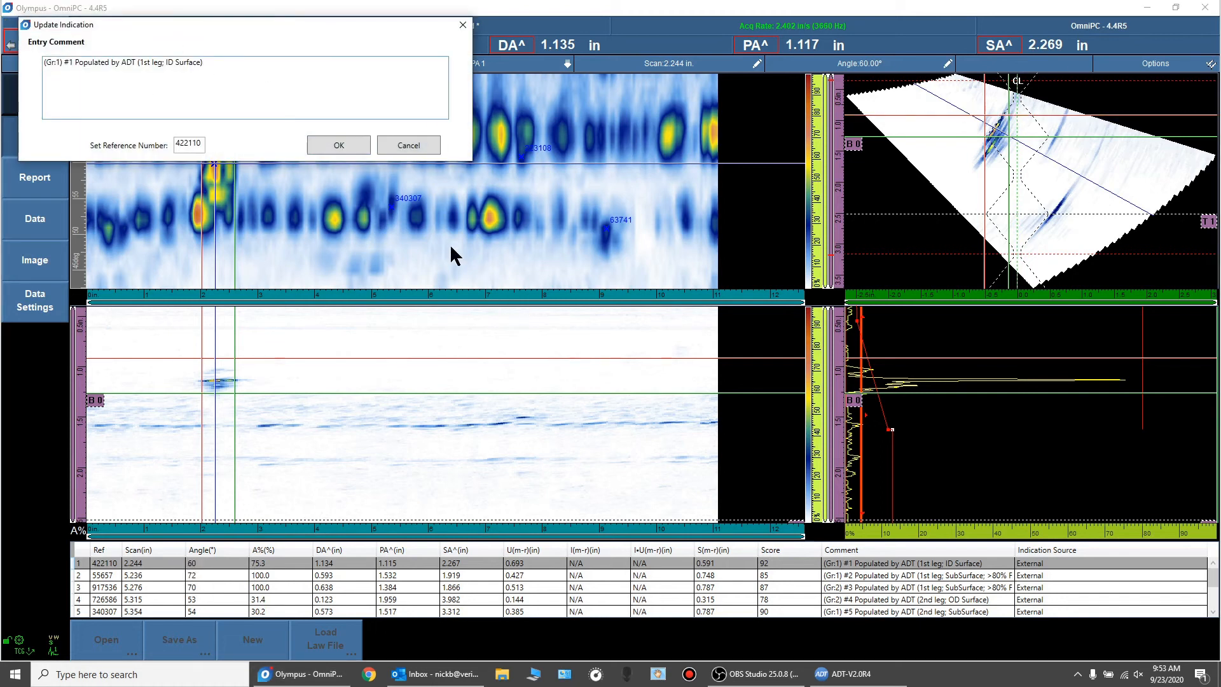
left_click(330, 148)
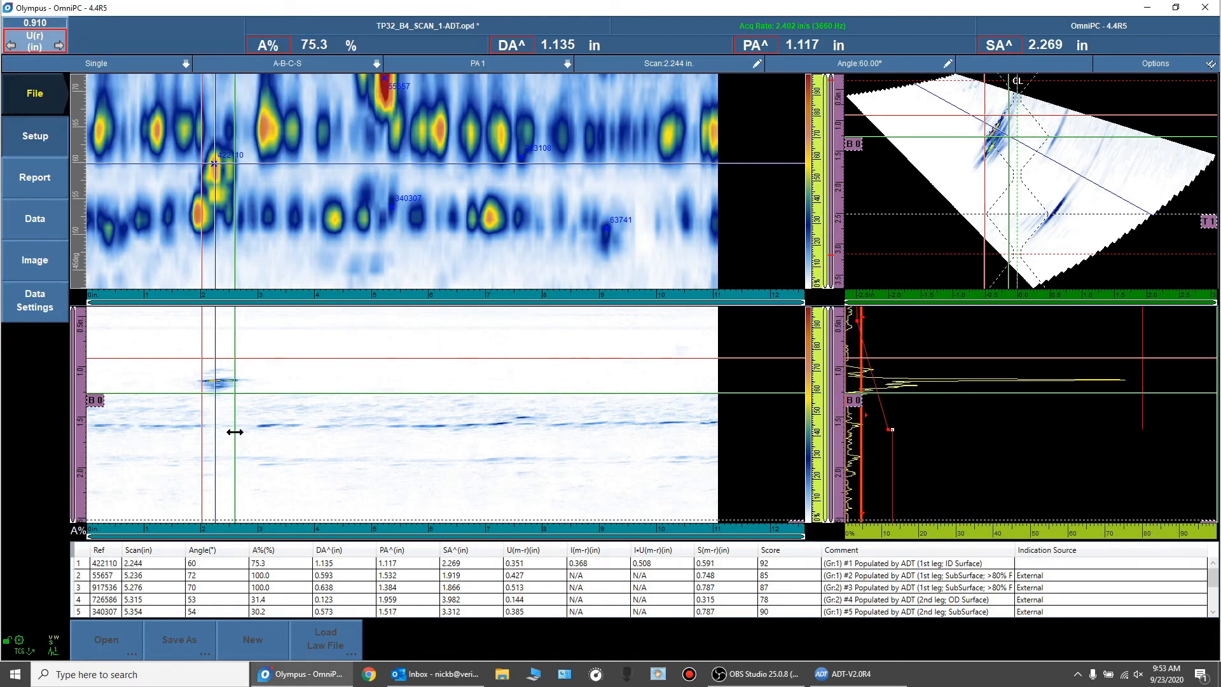
Recall the second and third indications in the table to review them in their scan views
left_click(169, 578)
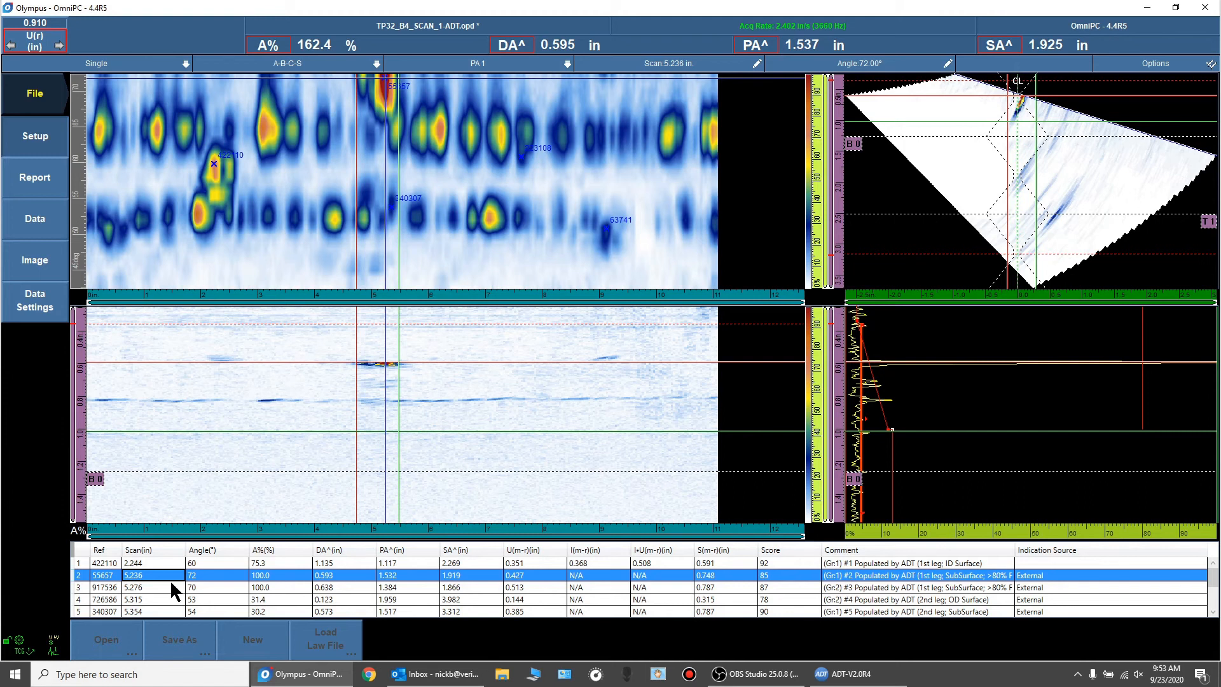
left_click(136, 586)
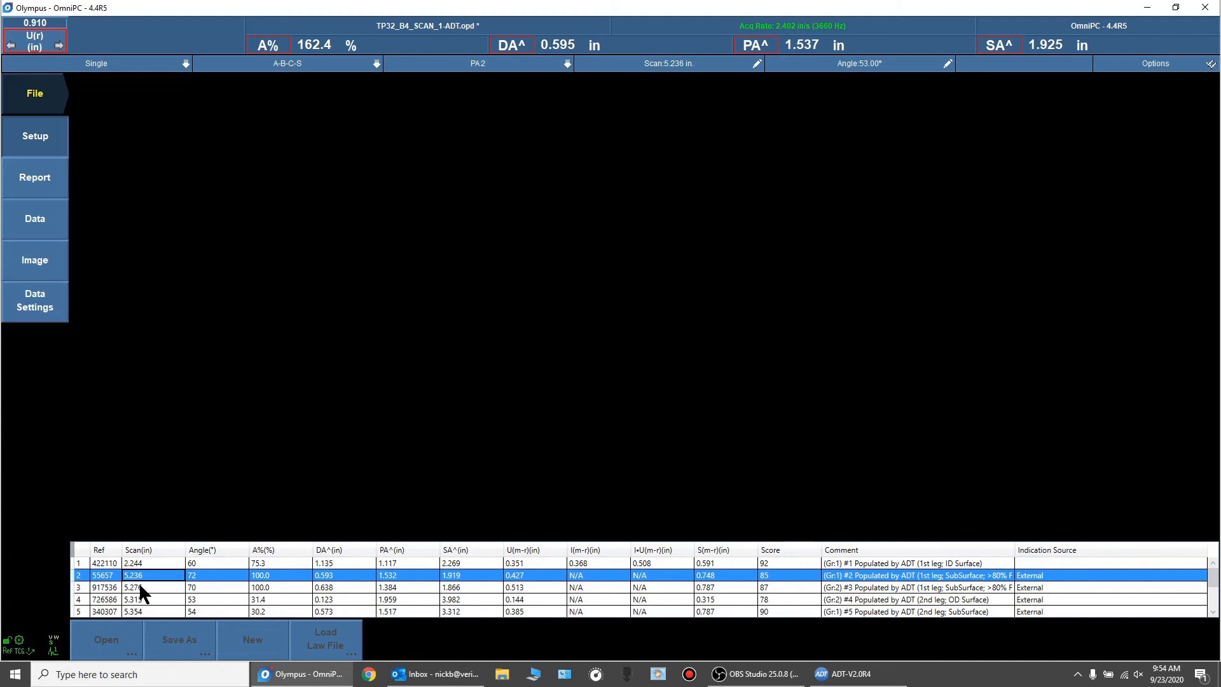
left_click(140, 586)
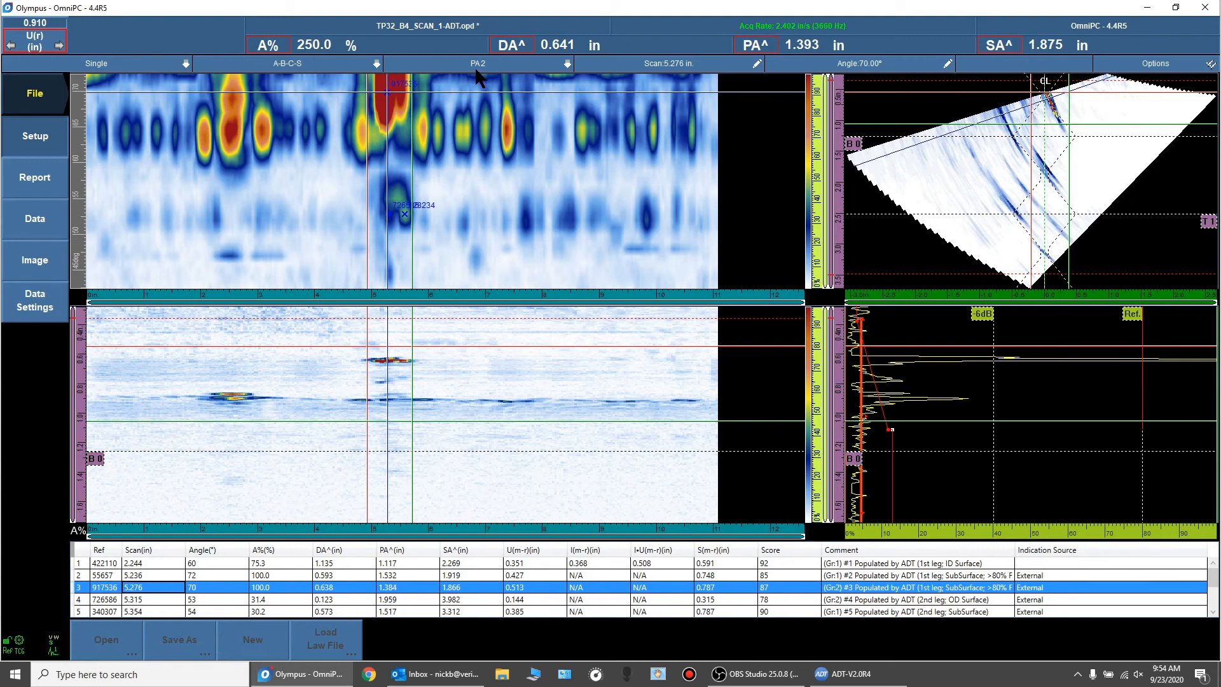
Review and delete the indications commented #4, #5 and #6 from the indication table
left_click(146, 597)
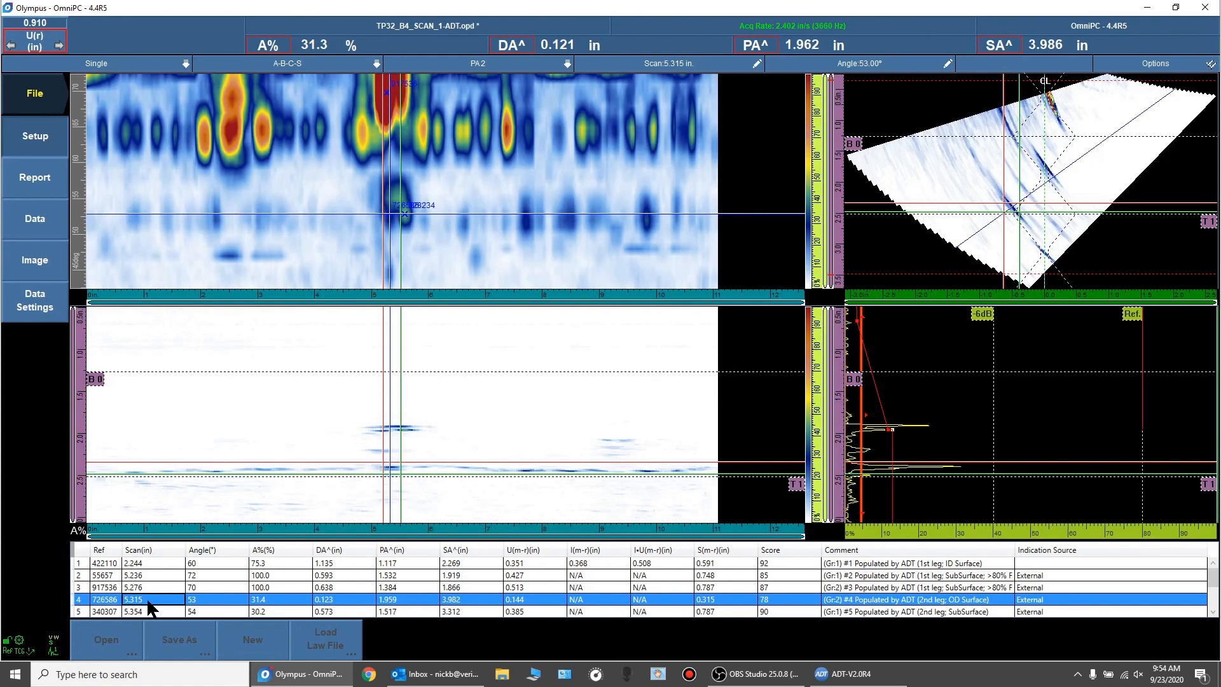
right_click(147, 597)
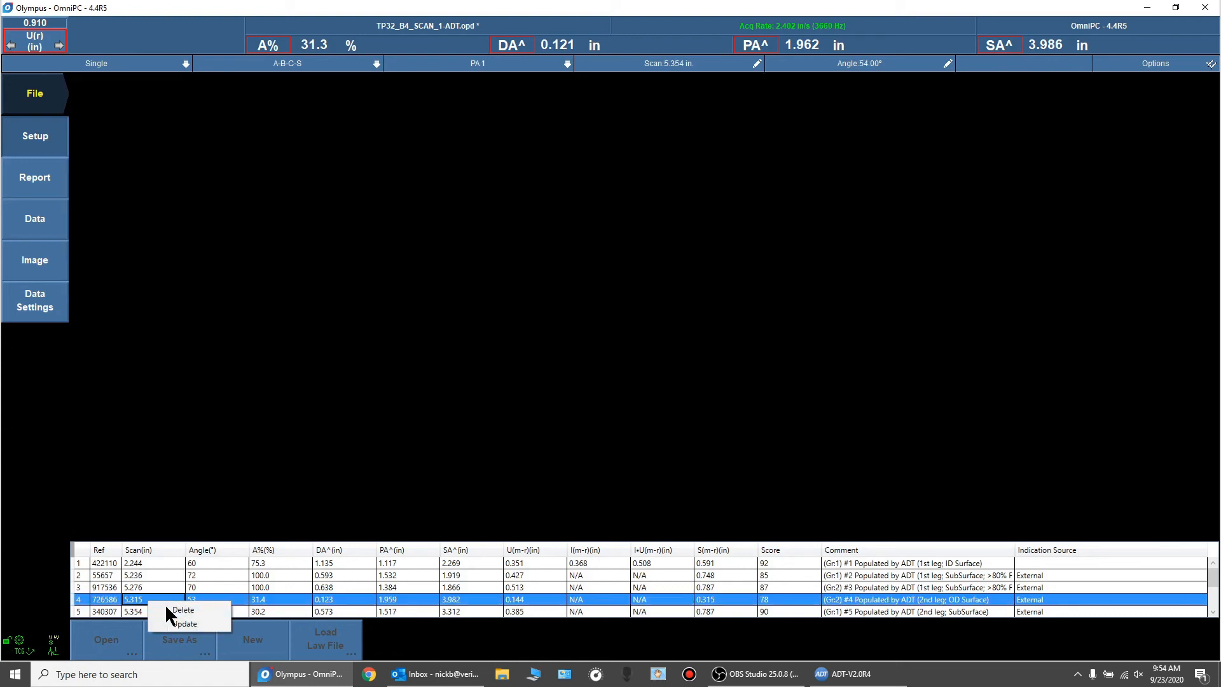
left_click(167, 607)
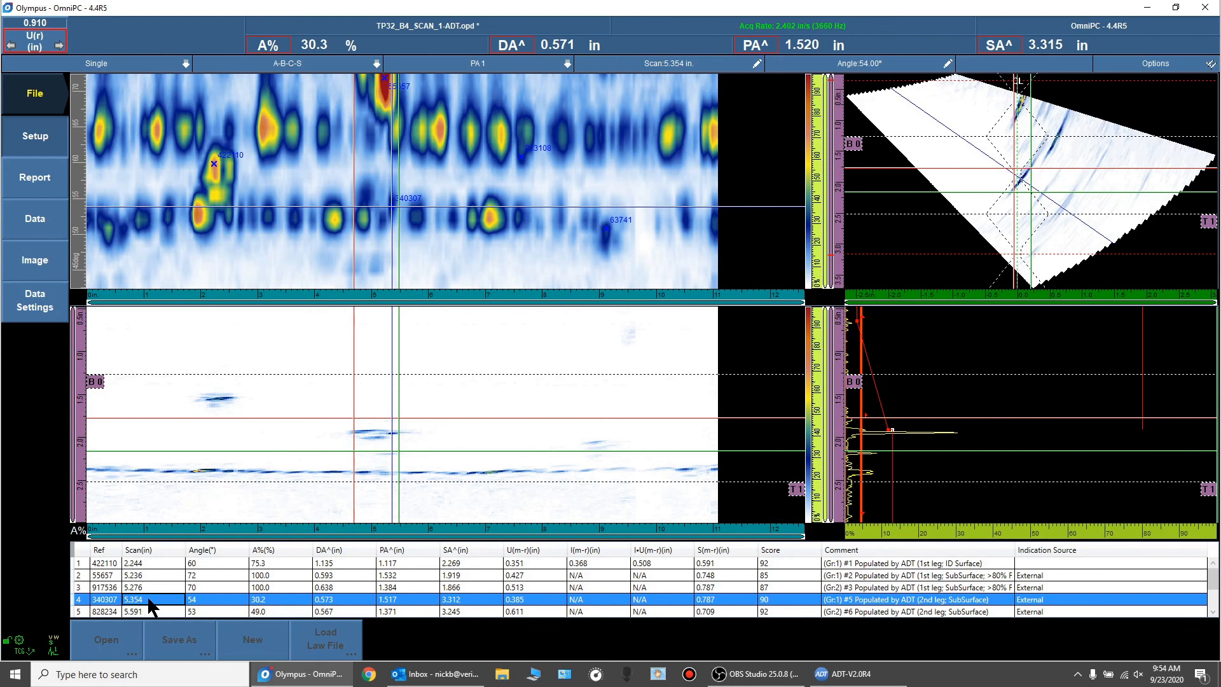
right_click(147, 595)
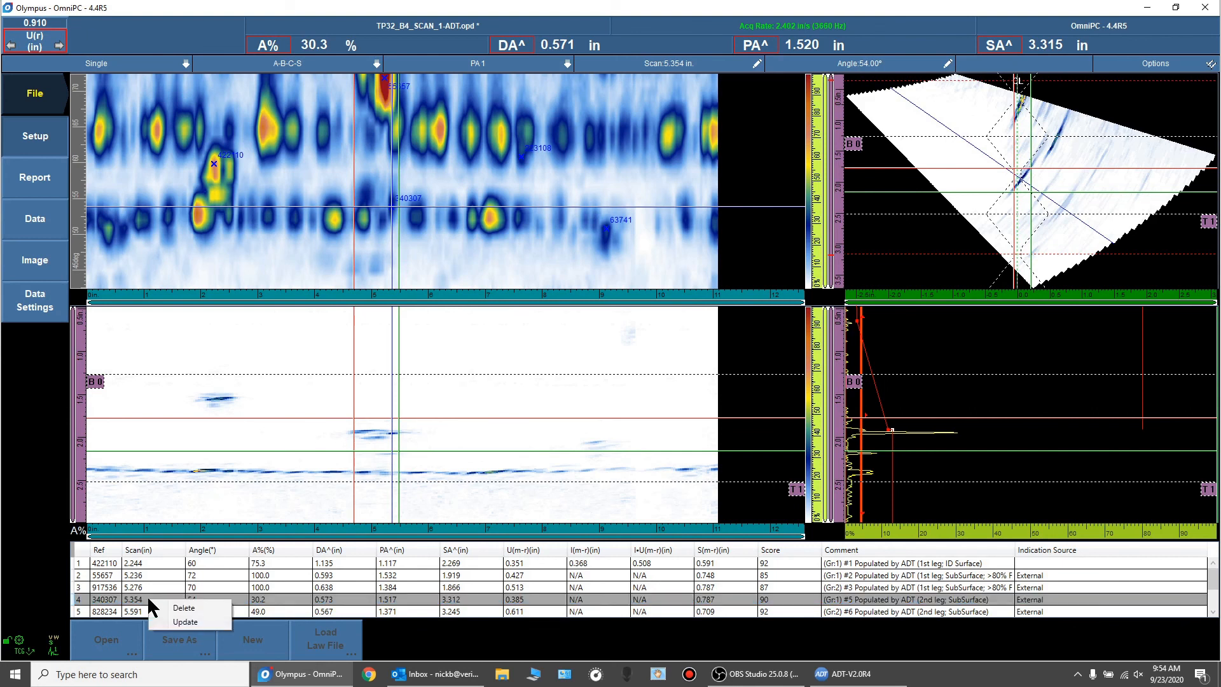
left_click(172, 606)
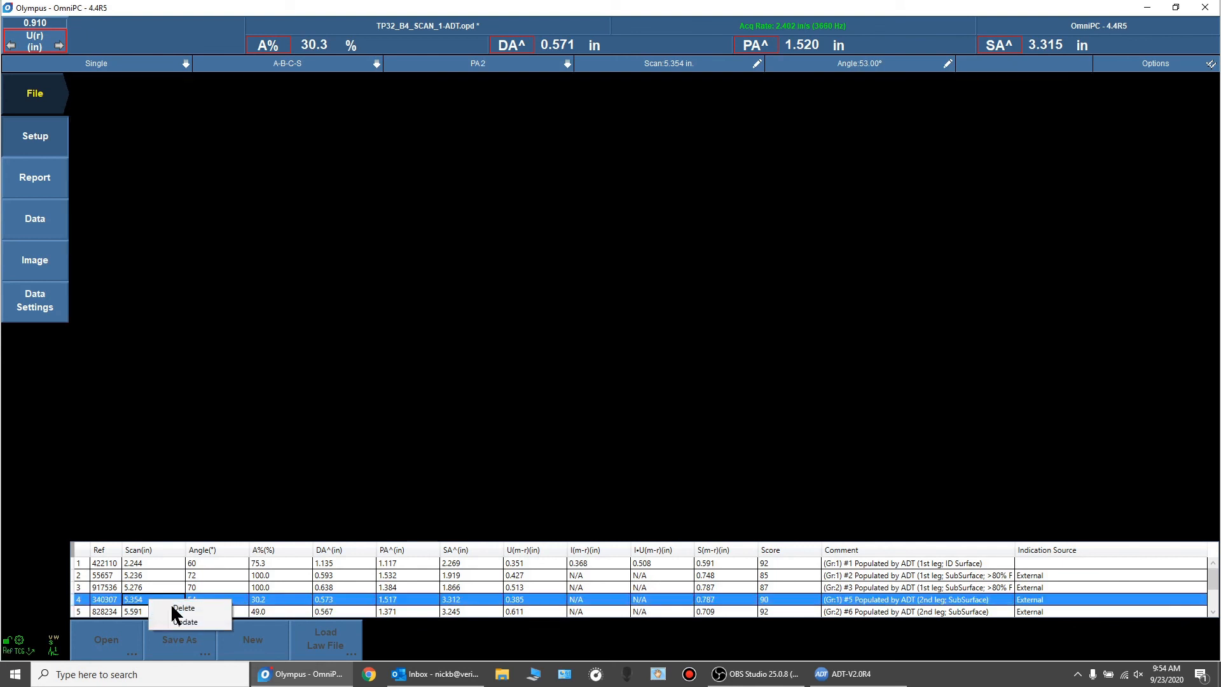
left_click(148, 597)
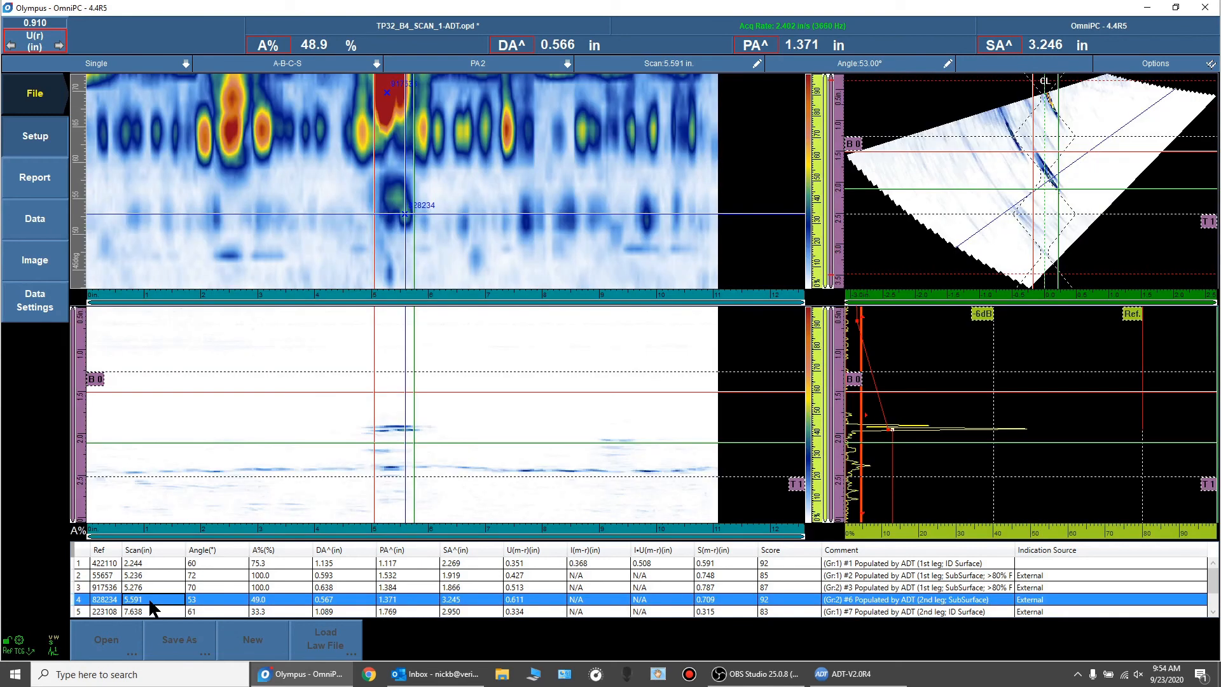
right_click(147, 597)
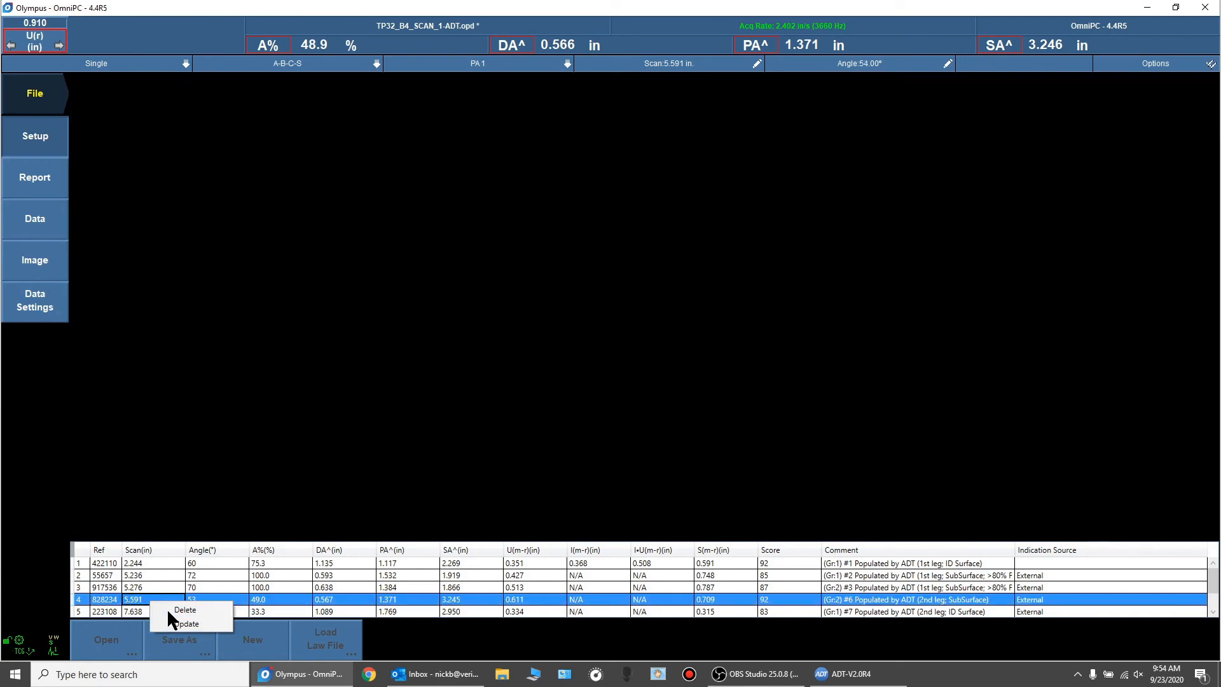
left_click(167, 609)
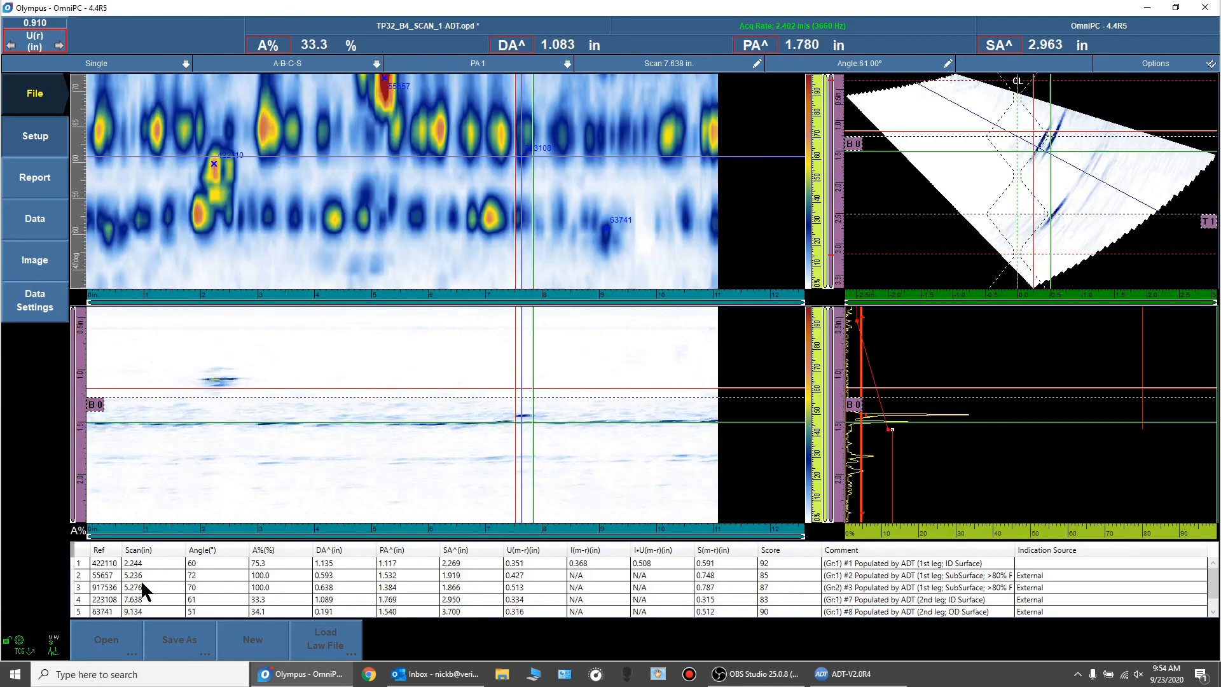
Compare indications #2 and #3 in their scan views and delete #2 from the table
left_click(147, 572)
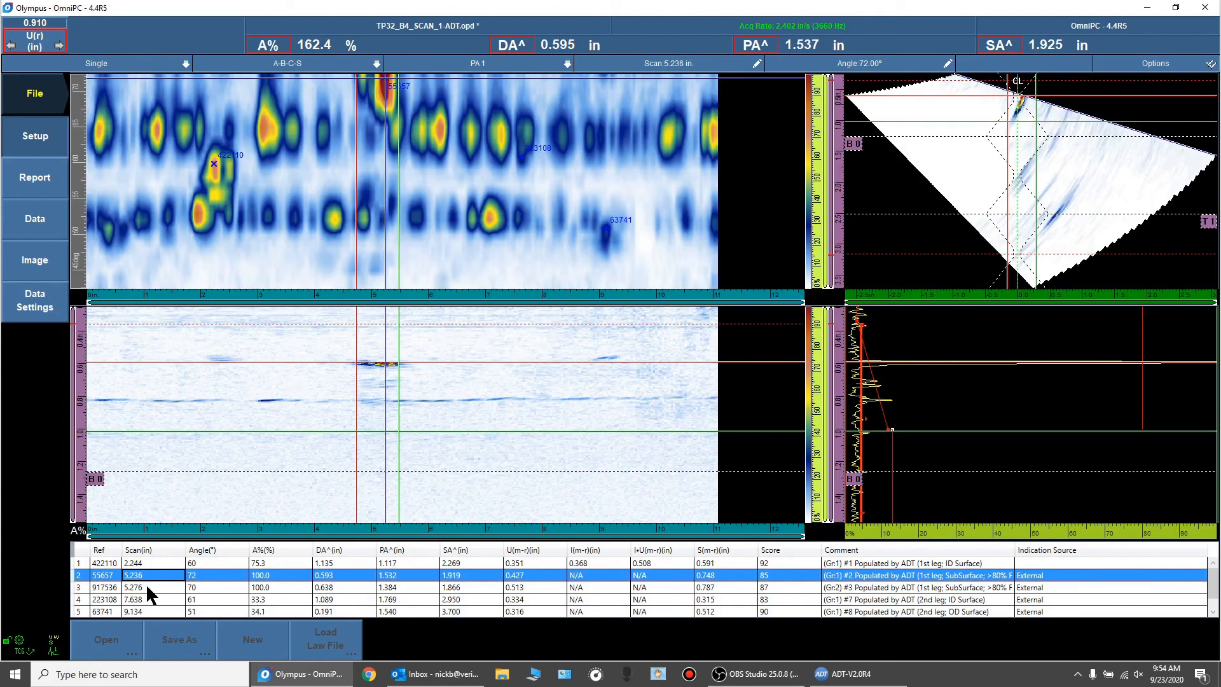
left_click(147, 587)
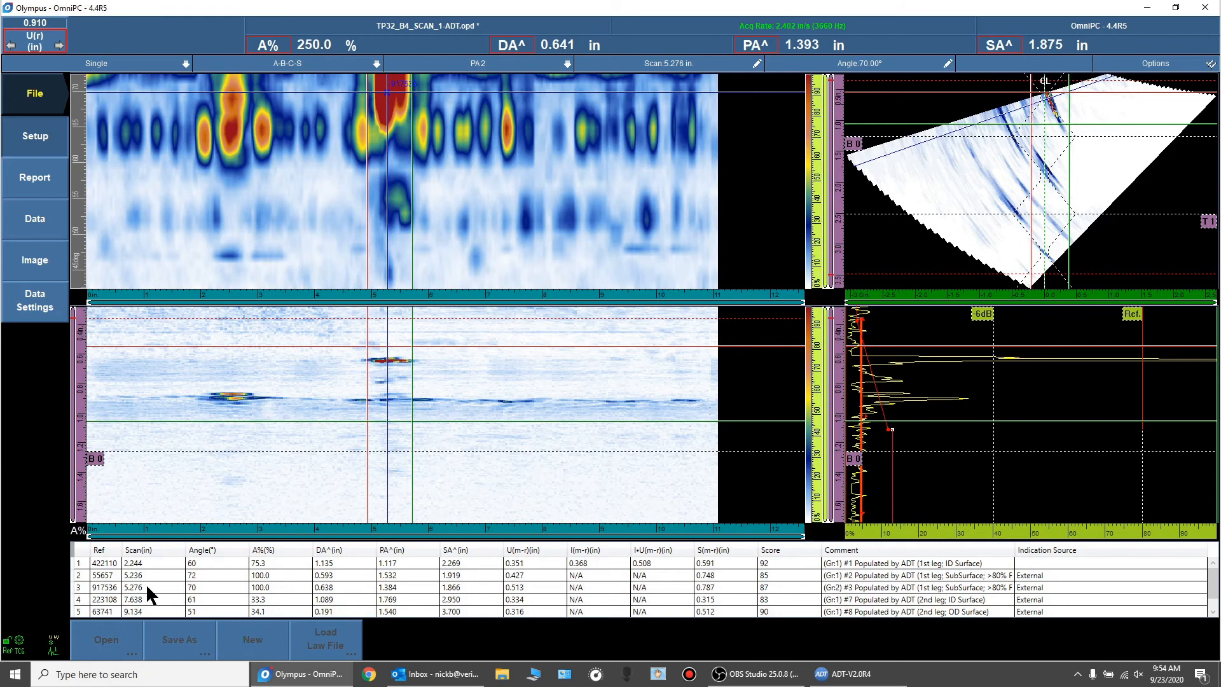
left_click(147, 571)
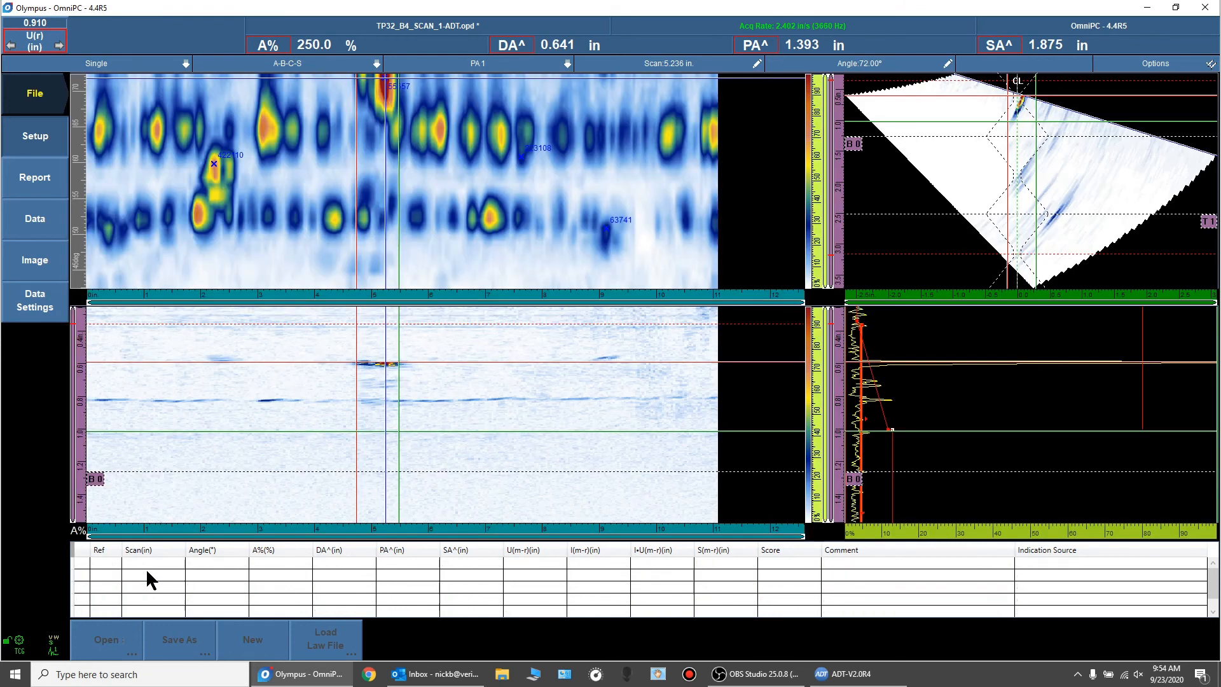
left_click(147, 572)
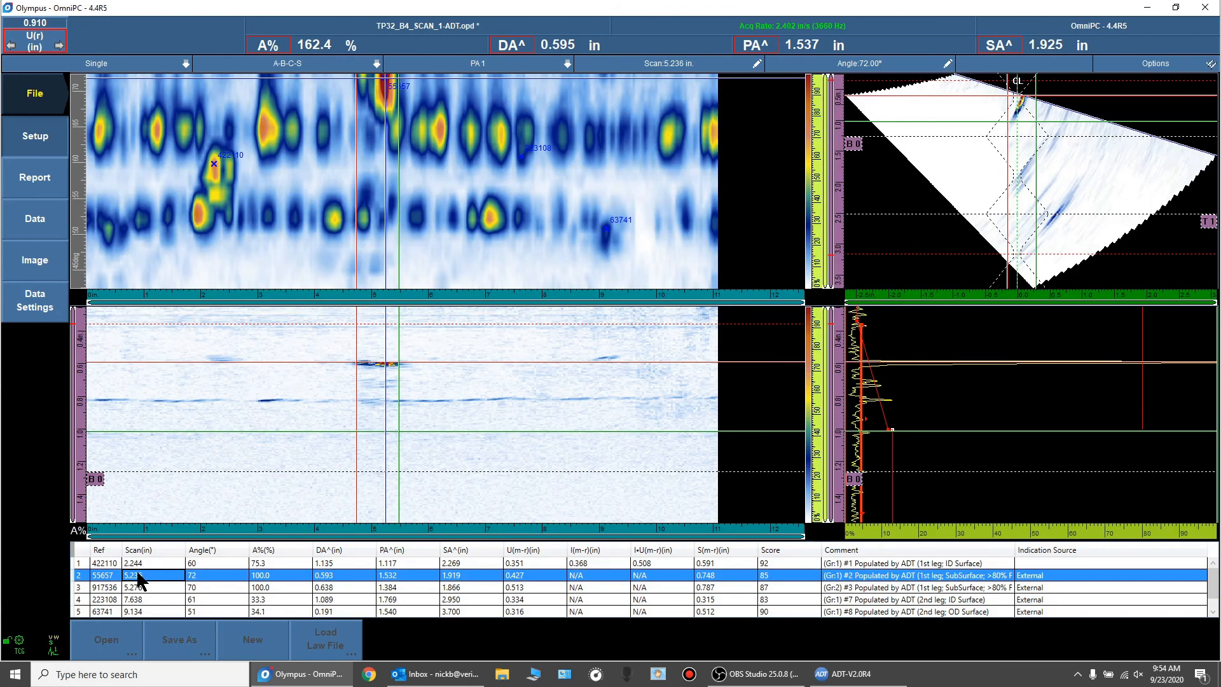
right_click(137, 572)
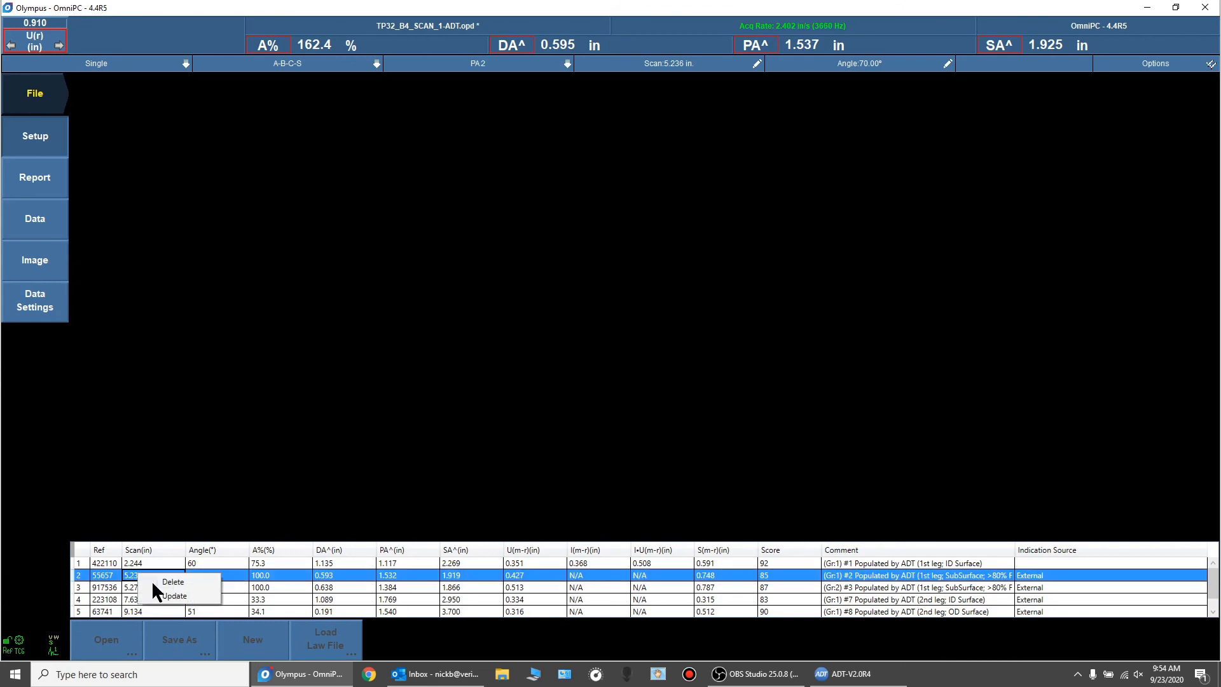
left_click(153, 581)
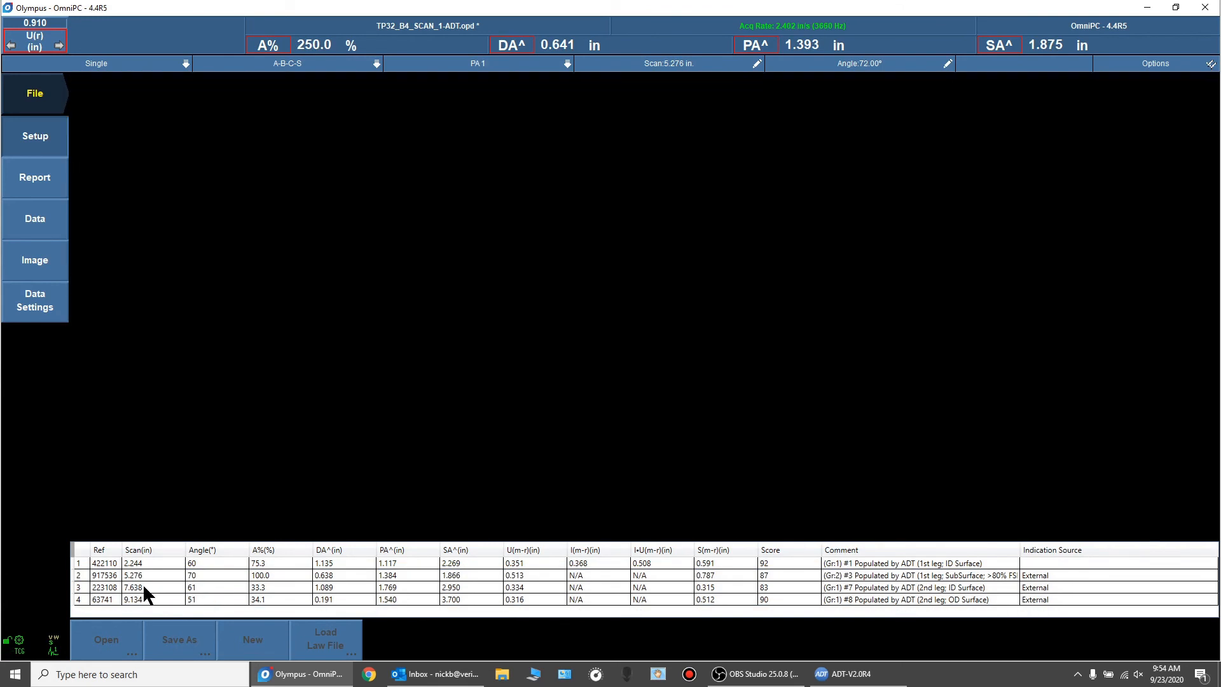
Recall the remaining indications #7 and #8 to review them in the scan views
left_click(143, 586)
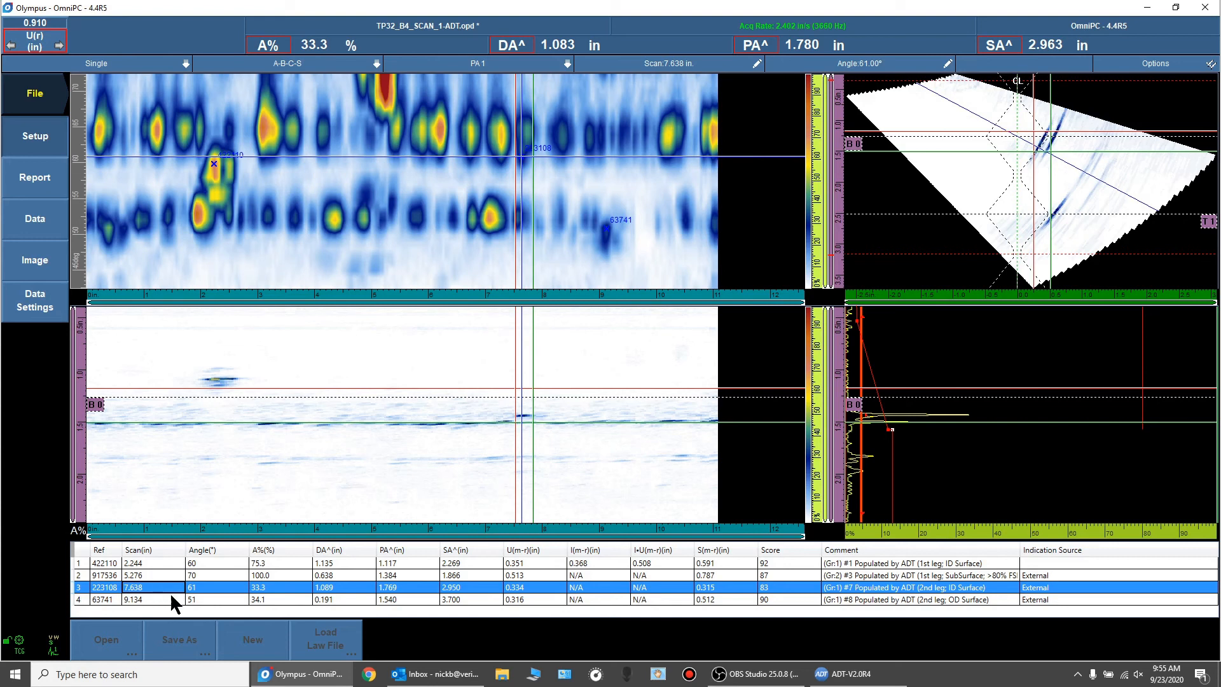
left_click(132, 597)
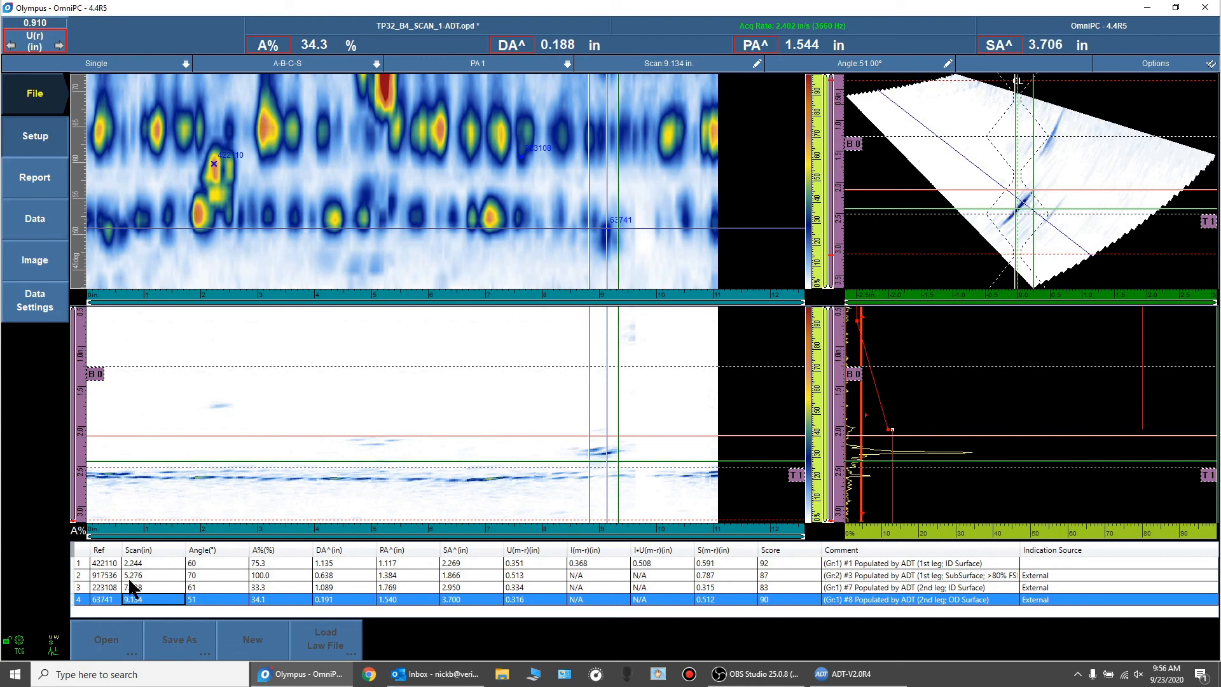
Close OmniPC without saving the modified TP32_B4_SCAN_1-ADT.opd data file
left_click(1203, 14)
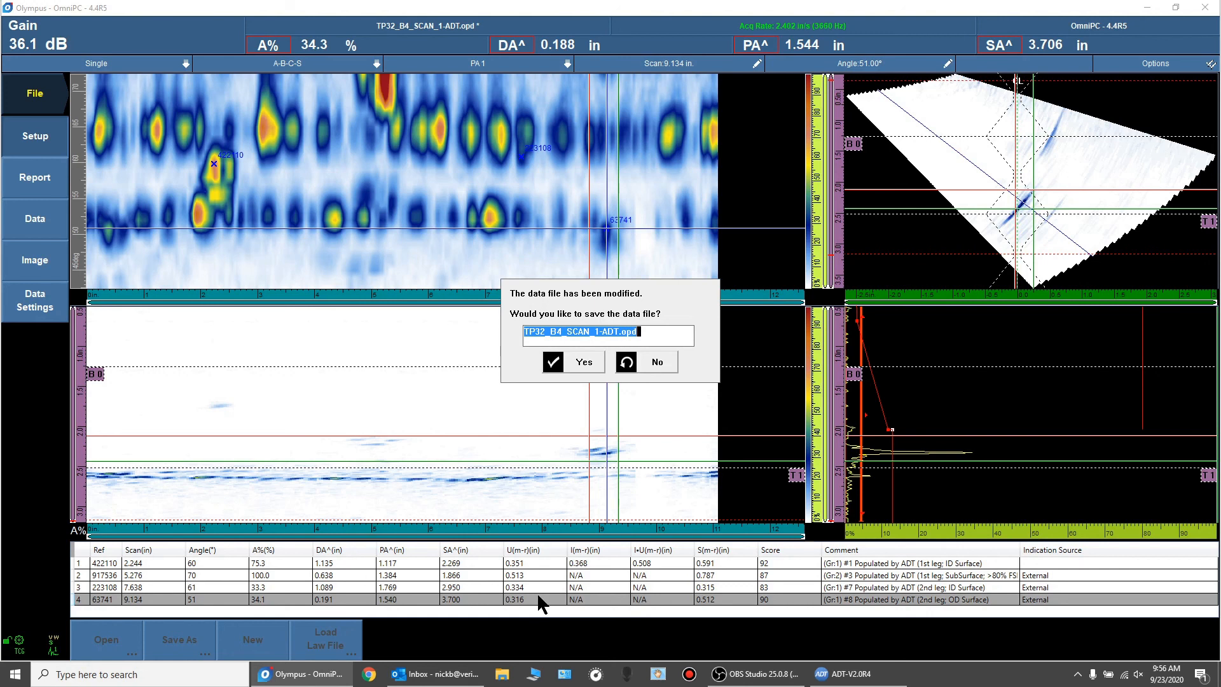
left_click(651, 361)
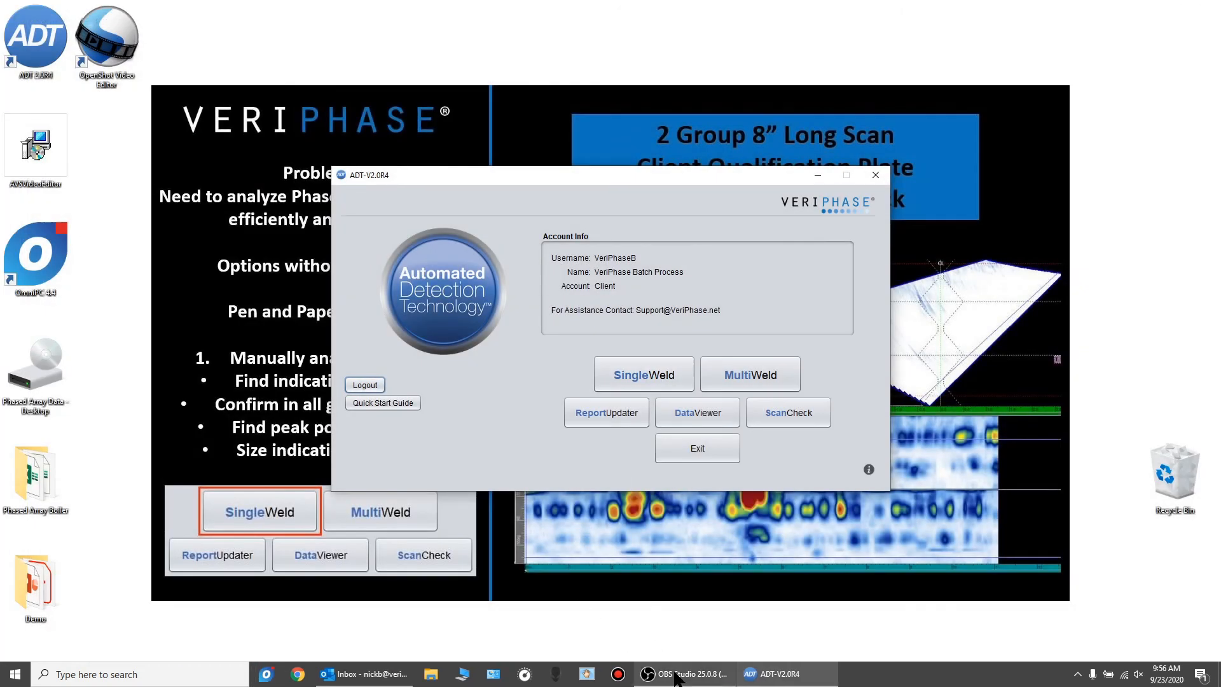
mouse_move(675, 678)
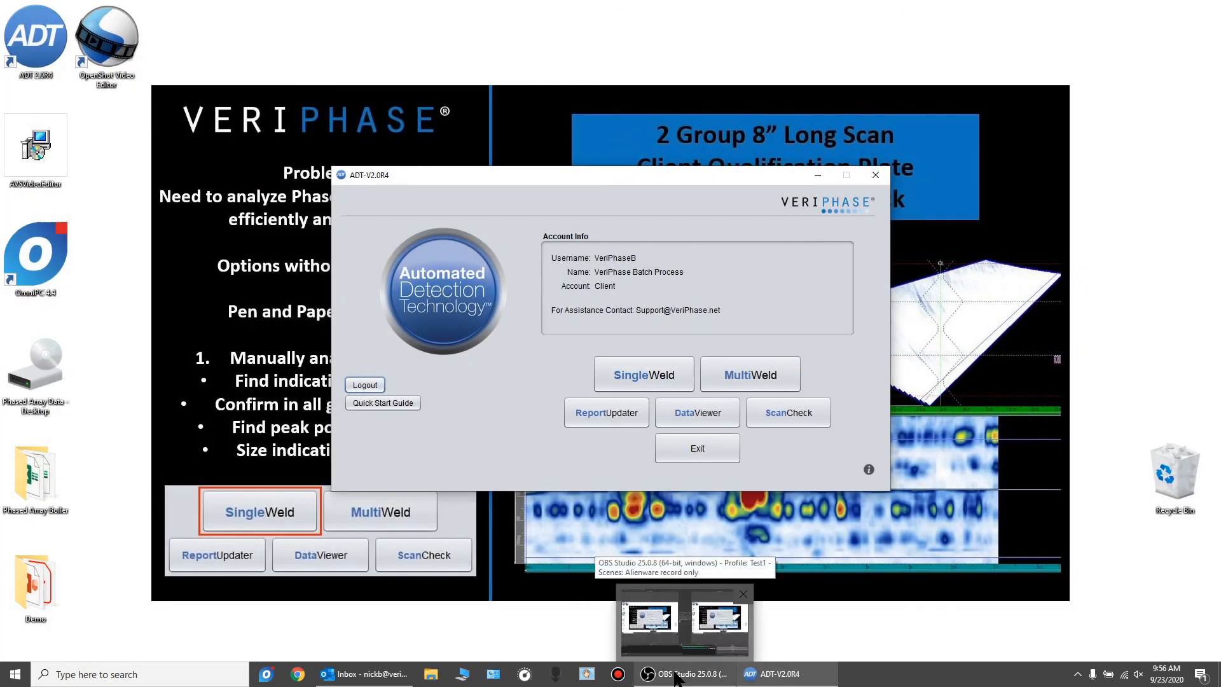